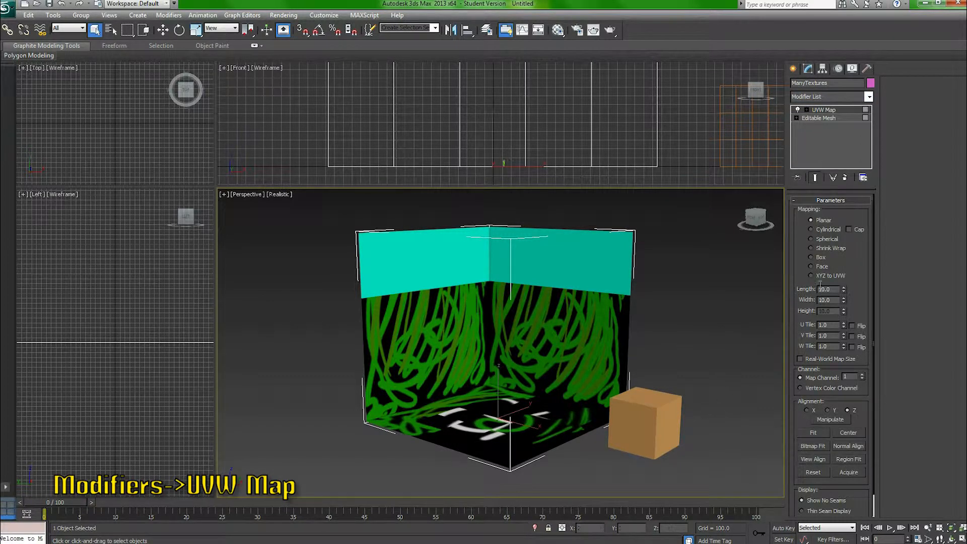
Step: Select all faces of the ManyTextures mesh, return to its UVW Map modifier, and check the Planar mapping on the textures
{"action": "left_click", "coordinate": [816, 229]}
{"action": "left_click", "coordinate": [815, 222]}
{"action": "left_click", "coordinate": [819, 118]}
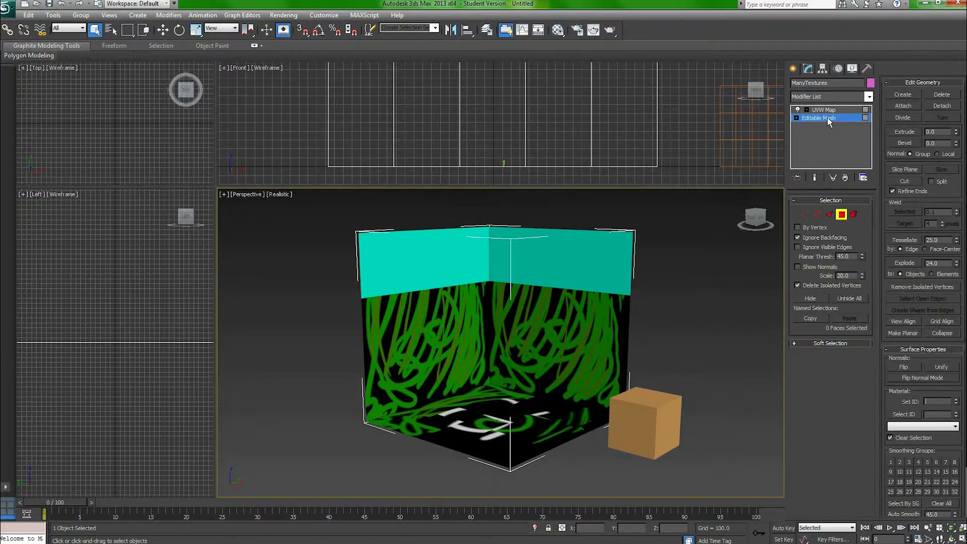
{"action": "left_click", "coordinate": [510, 376]}
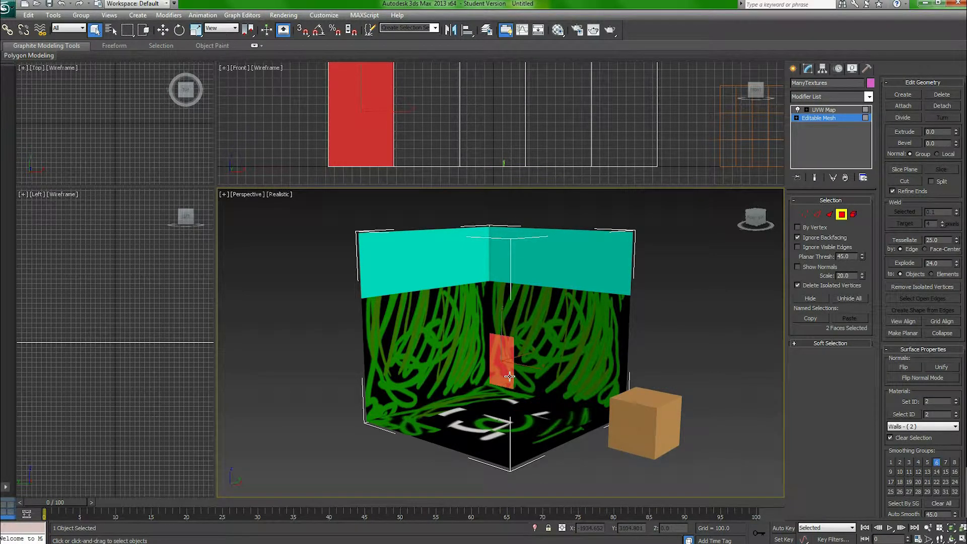
{"action": "key", "text": "ctrl+a"}
{"action": "left_click", "coordinate": [824, 110]}
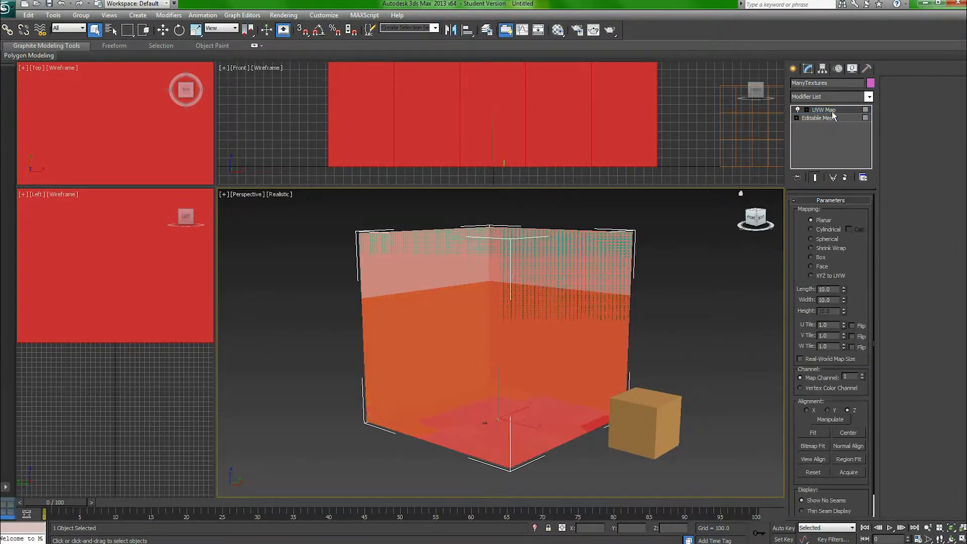
{"action": "left_click", "coordinate": [694, 305]}
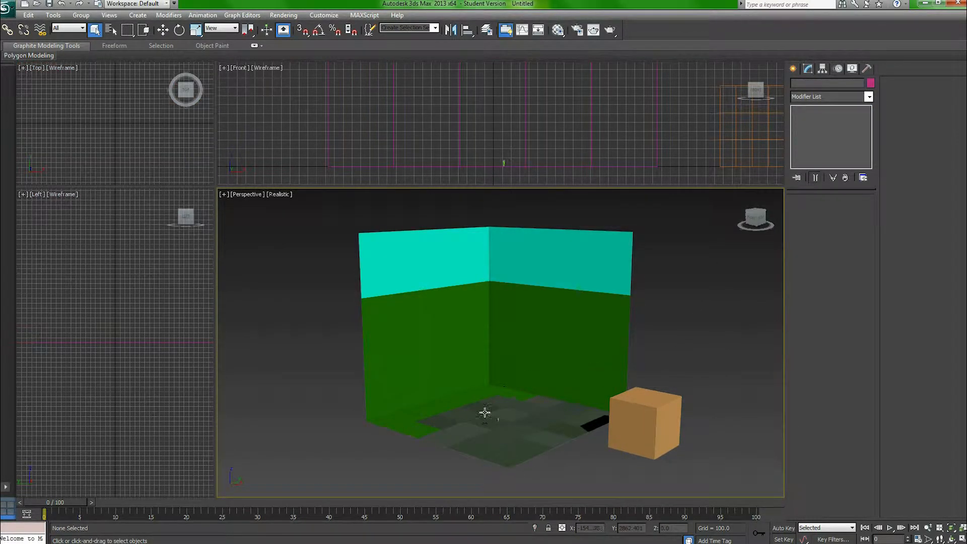
{"action": "left_click", "coordinate": [558, 328]}
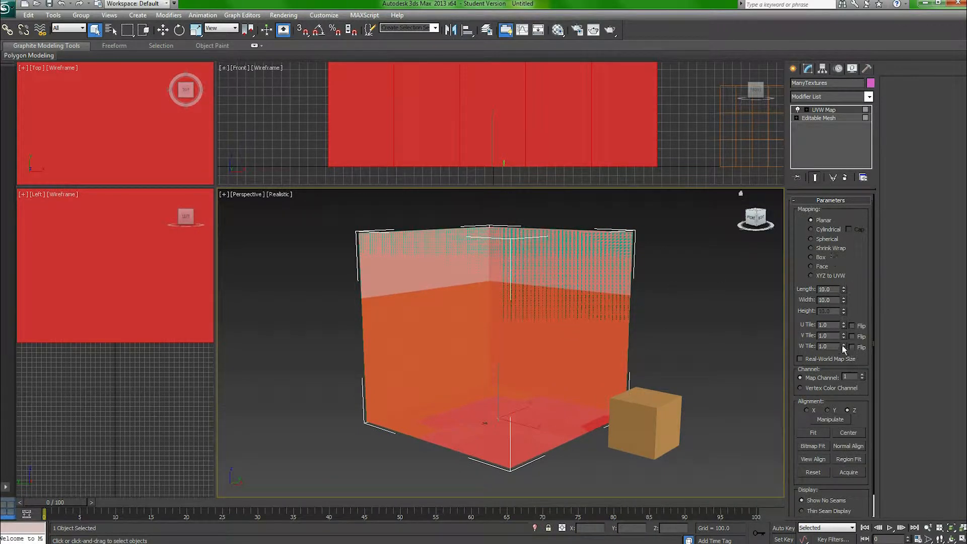
Step: Try Cylindrical mapping on the ManyTextures mesh and inspect the walls and floor
{"action": "left_click", "coordinate": [812, 230]}
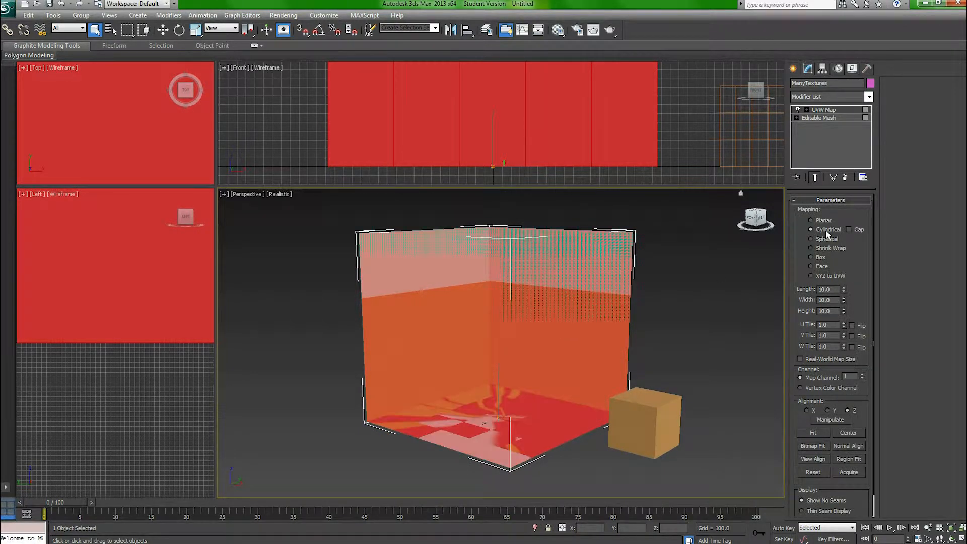
{"action": "left_click", "coordinate": [667, 362]}
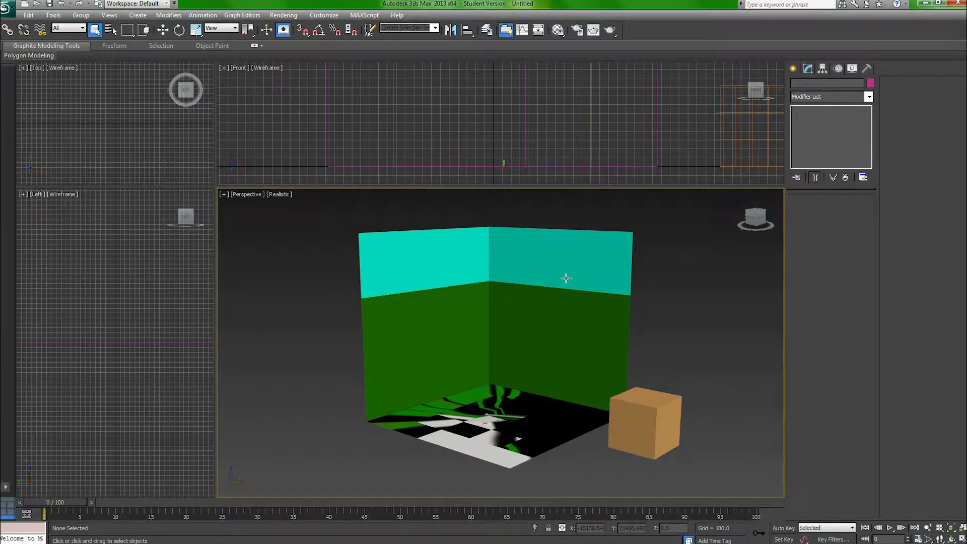
{"action": "left_click", "coordinate": [572, 321]}
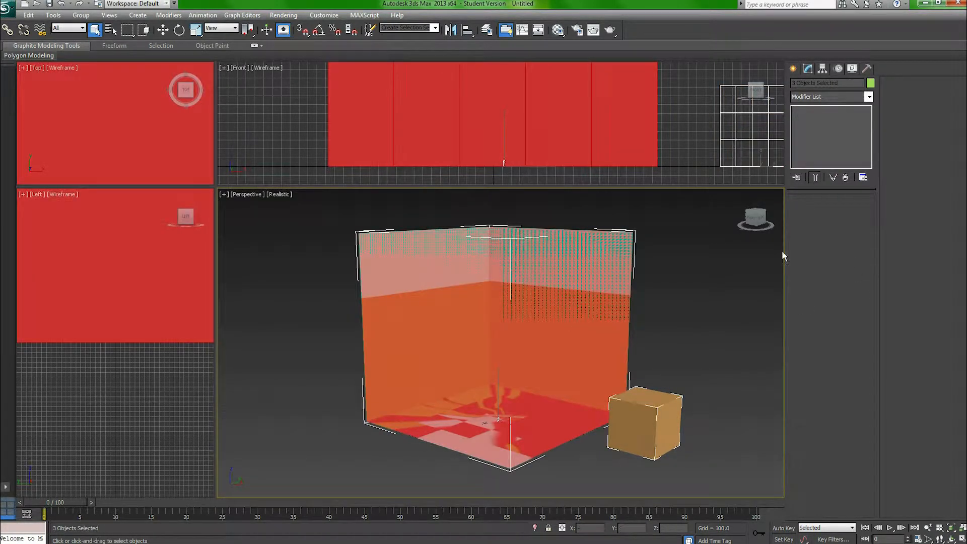
{"action": "left_click", "coordinate": [607, 350]}
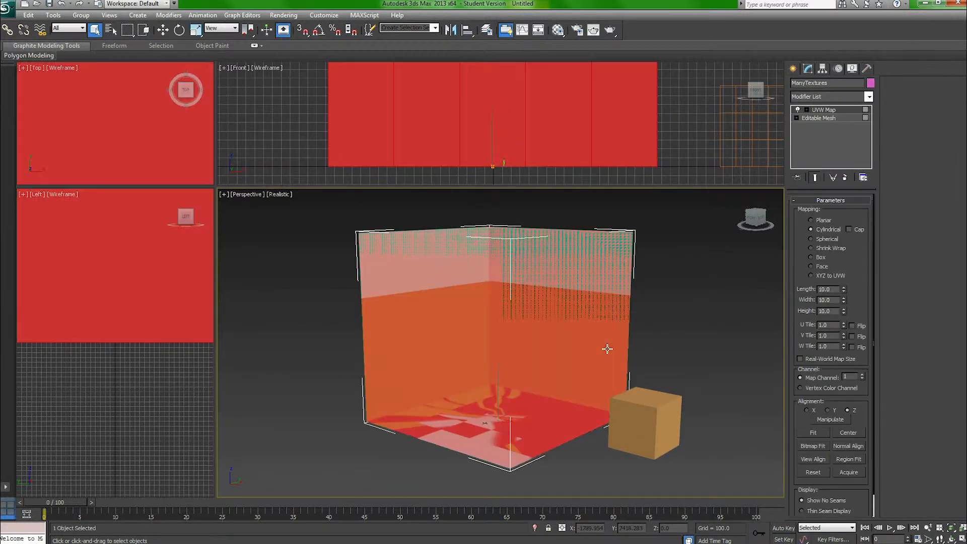
Step: Try Face mapping on the ManyTextures mesh and deselect it
{"action": "left_click", "coordinate": [823, 272]}
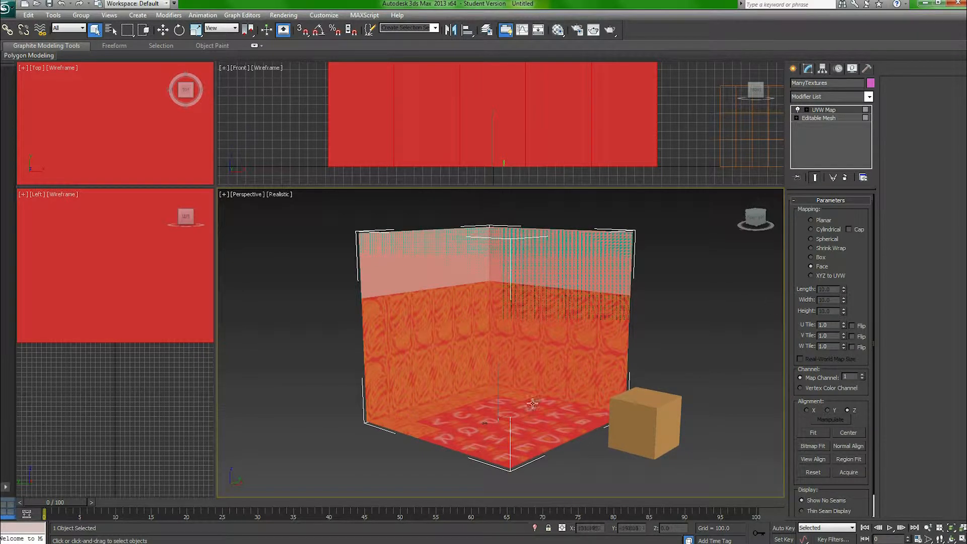
{"action": "left_click", "coordinate": [678, 347]}
Step: Examine how the textures tile on each face of the floor and walls, comparing the wireframe and shaded displays
{"action": "key", "text": "F3"}
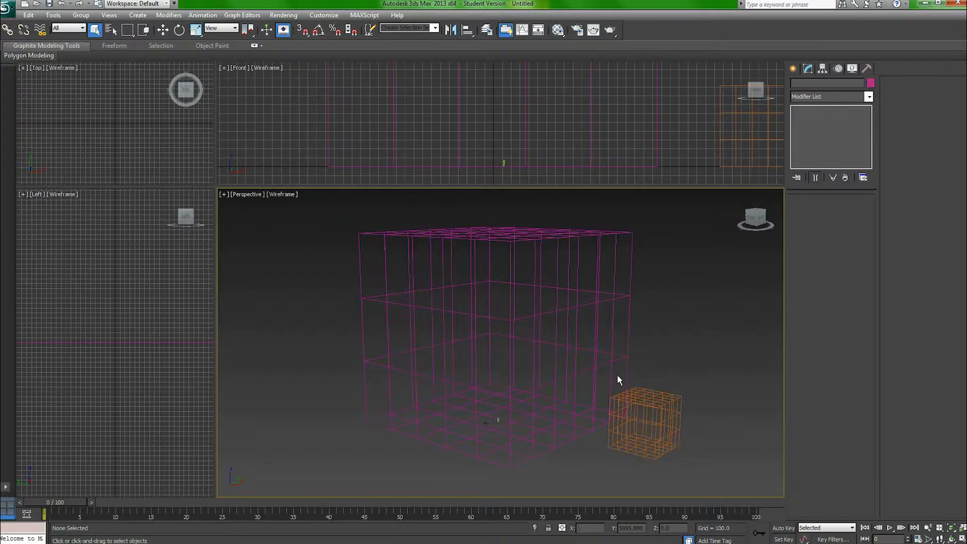
{"action": "middle_click_drag", "start_coordinate": [569, 422], "coordinate": [500, 379], "text": "alt"}
{"action": "scroll", "coordinate": [563, 409], "scroll_direction": "up", "scroll_amount": 3}
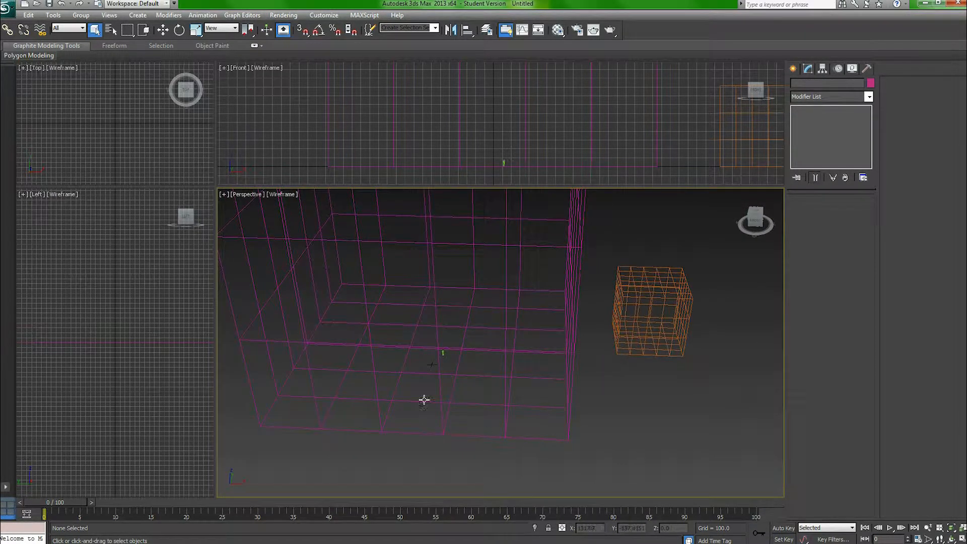
{"action": "middle_click_drag", "start_coordinate": [362, 379], "coordinate": [484, 356], "text": "alt"}
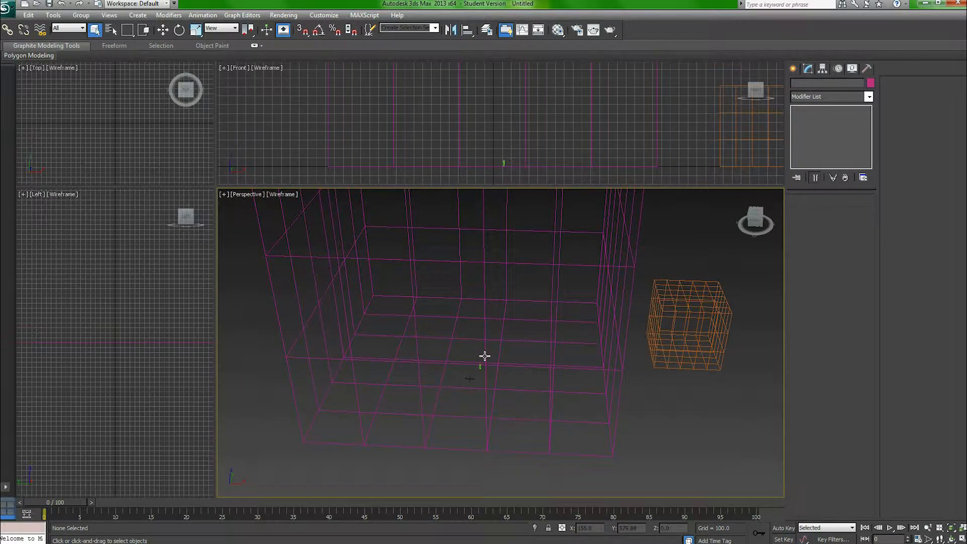
{"action": "key", "text": "F3"}
{"action": "mouse_move", "coordinate": [524, 350]}
{"action": "middle_mouse_down"}
{"action": "mouse_move", "coordinate": [518, 373]}
{"action": "mouse_move", "coordinate": [498, 340]}
{"action": "middle_mouse_up"}
{"action": "key", "text": "F3"}
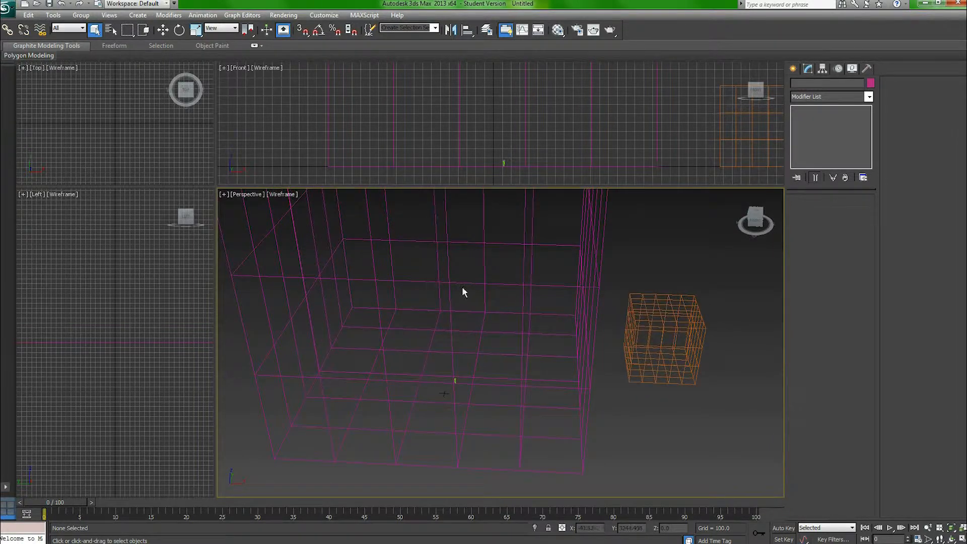
{"action": "middle_click_drag", "start_coordinate": [468, 222], "coordinate": [455, 291], "text": "alt"}
{"action": "key", "text": "F3"}
{"action": "middle_click_drag", "start_coordinate": [497, 360], "coordinate": [513, 305]}
{"action": "middle_click_drag", "start_coordinate": [563, 324], "coordinate": [531, 270], "text": "alt"}
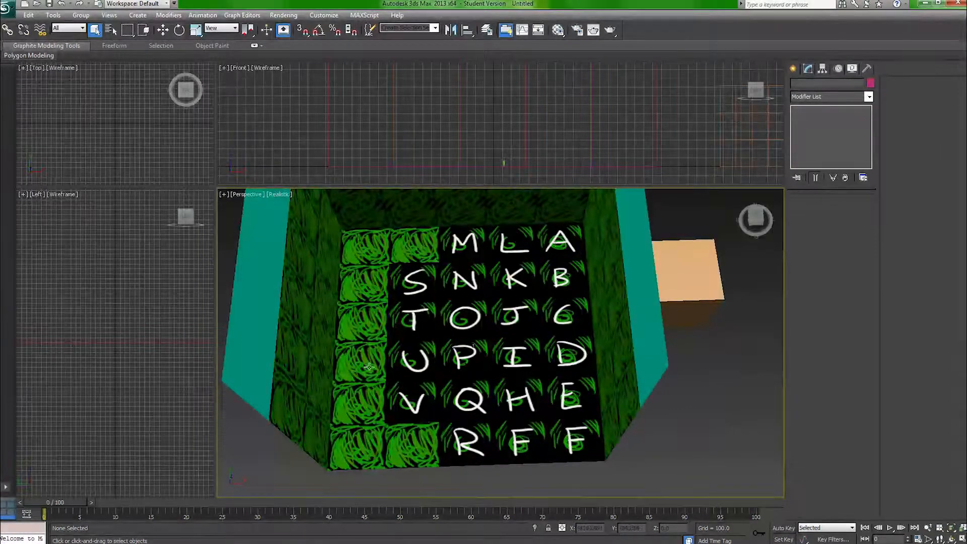
{"action": "middle_click_drag", "start_coordinate": [444, 386], "coordinate": [522, 318]}
{"action": "scroll", "coordinate": [441, 364], "scroll_direction": "up", "scroll_amount": 2}
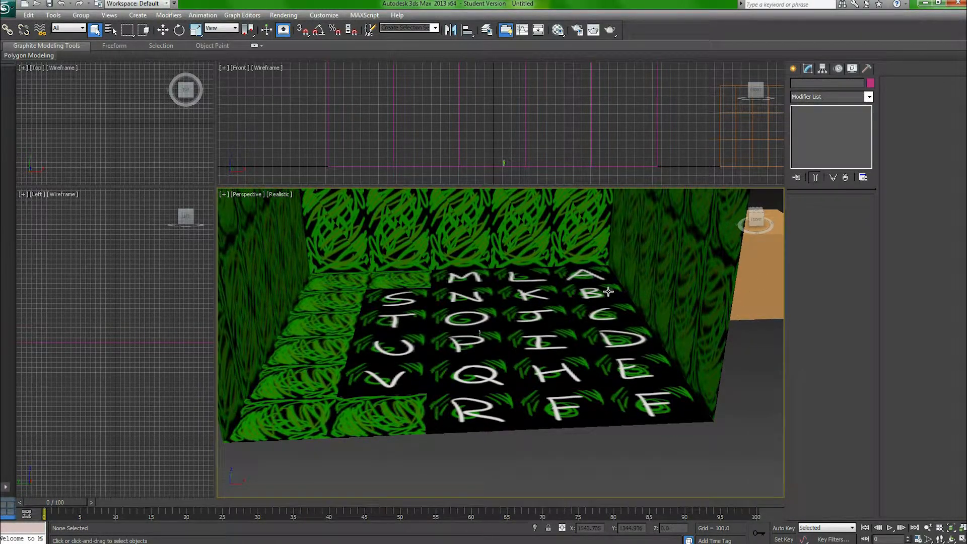
{"action": "key", "text": "F3"}
{"action": "key", "text": "F3"}
{"action": "mouse_move", "coordinate": [608, 291]}
{"action": "middle_mouse_down"}
{"action": "mouse_move", "coordinate": [606, 330]}
{"action": "mouse_move", "coordinate": [659, 341]}
{"action": "mouse_move", "coordinate": [677, 363]}
{"action": "middle_mouse_up"}
Step: Reselect the ManyTextures mesh and fit its UVW mapping gizmo to the object's size
{"action": "left_click", "coordinate": [606, 330]}
{"action": "scroll", "coordinate": [659, 342], "scroll_direction": "down", "scroll_amount": 3}
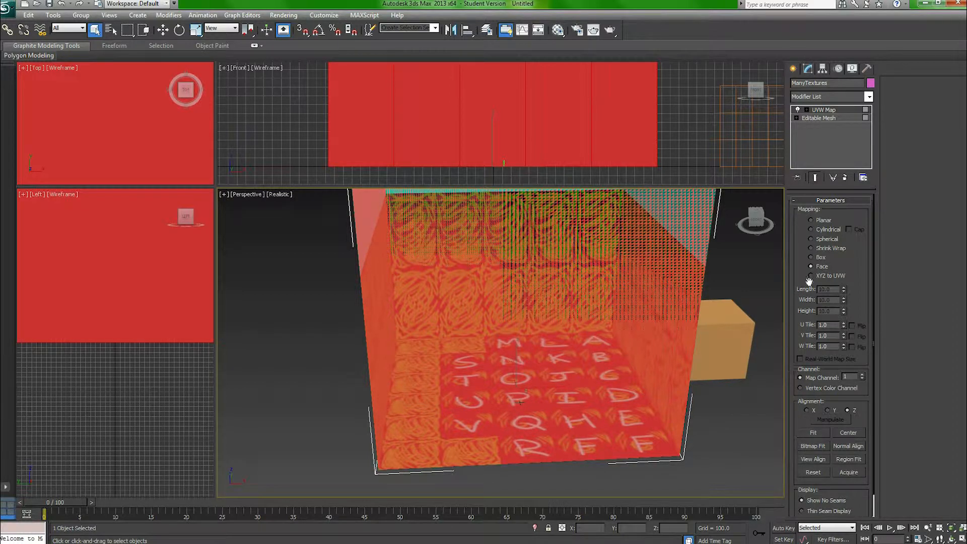
{"action": "left_click", "coordinate": [815, 433]}
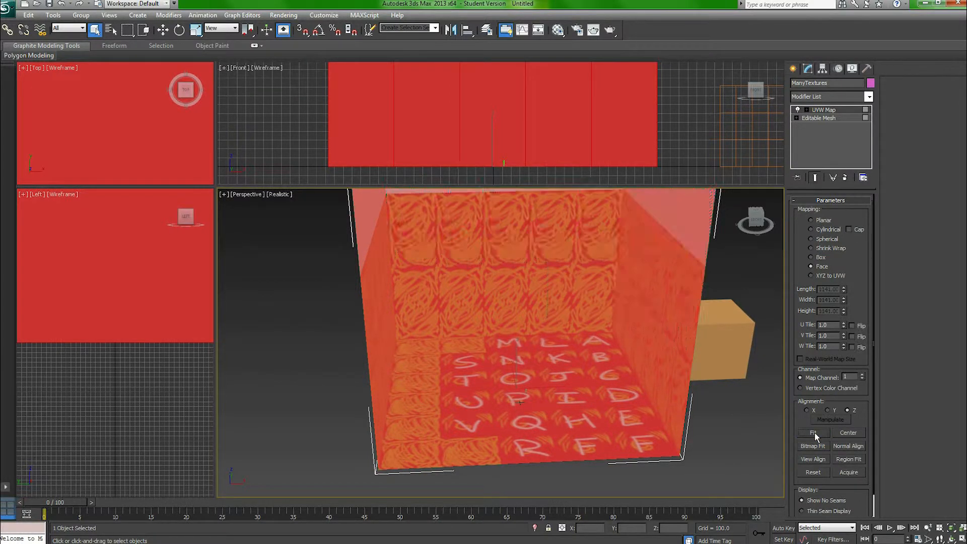
Step: Try Box mapping and a fitted Shrink Wrap mapping on the ManyTextures mesh
{"action": "left_click", "coordinate": [821, 257]}
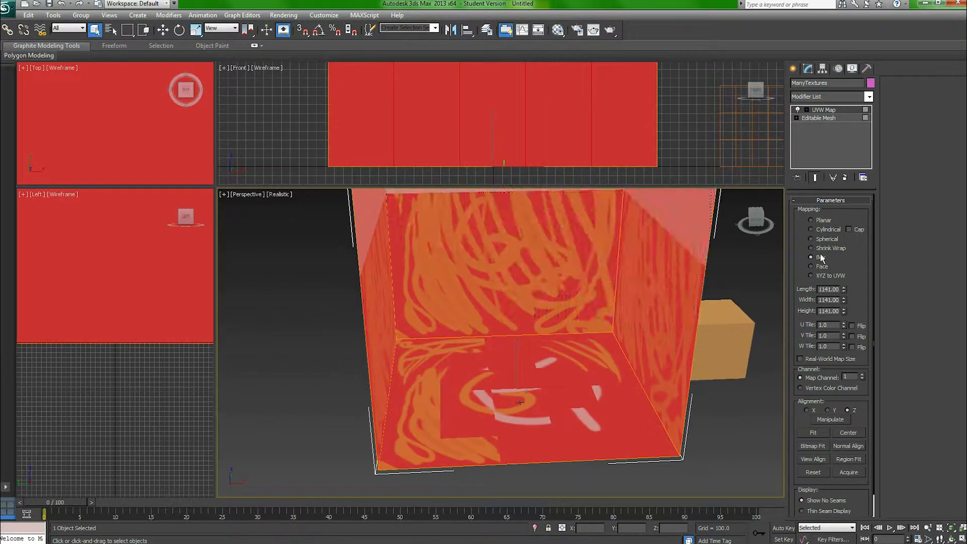
{"action": "left_click", "coordinate": [821, 248]}
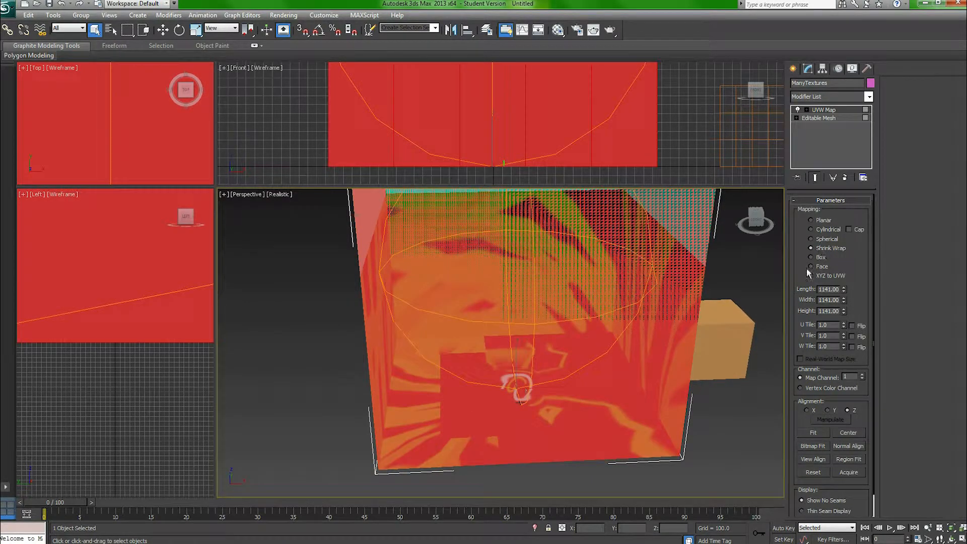
{"action": "left_click", "coordinate": [757, 433]}
{"action": "left_click", "coordinate": [810, 433]}
{"action": "left_click", "coordinate": [737, 425]}
{"action": "left_click", "coordinate": [620, 384]}
Step: Try Spherical and Cylindrical mapping on the ManyTextures mesh, fitting the gizmo for each
{"action": "left_click", "coordinate": [811, 239]}
{"action": "left_click", "coordinate": [813, 433]}
{"action": "left_click", "coordinate": [831, 230]}
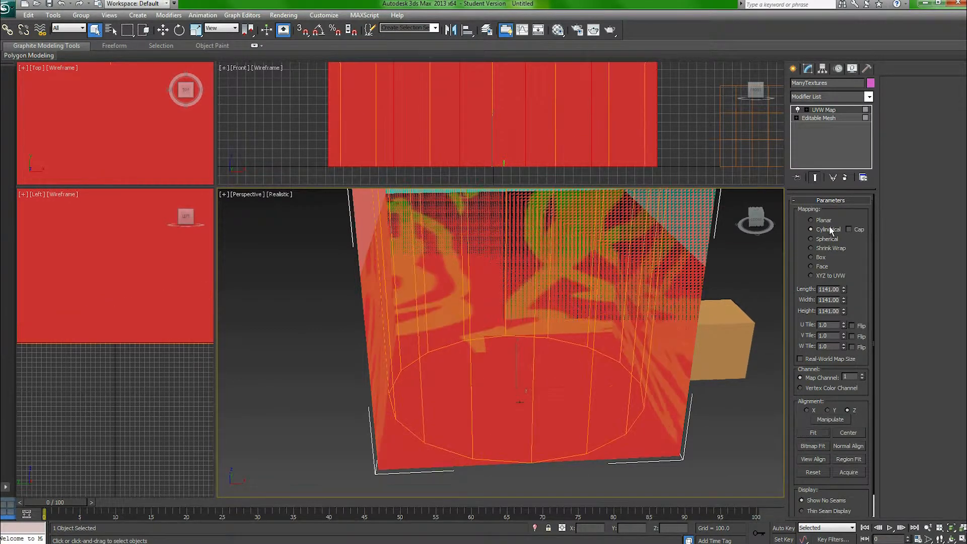
{"action": "left_click", "coordinate": [821, 431]}
Step: Try Planar mapping on the ManyTextures mesh, and open the Bitmap Fit image selection without choosing an image
{"action": "left_click", "coordinate": [830, 221]}
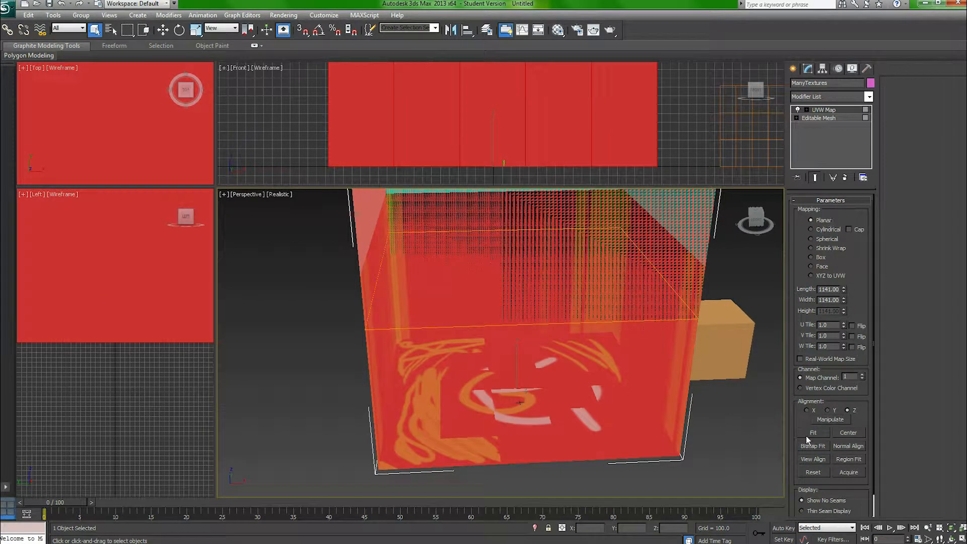
{"action": "left_click", "coordinate": [733, 435]}
{"action": "middle_click_drag", "start_coordinate": [554, 400], "coordinate": [492, 398]}
{"action": "left_click", "coordinate": [492, 398]}
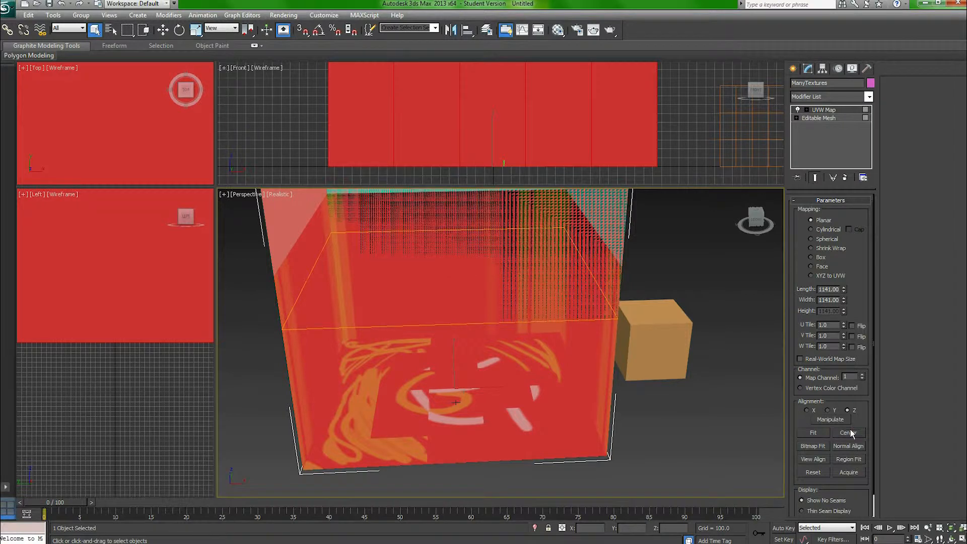
{"action": "left_click", "coordinate": [823, 447]}
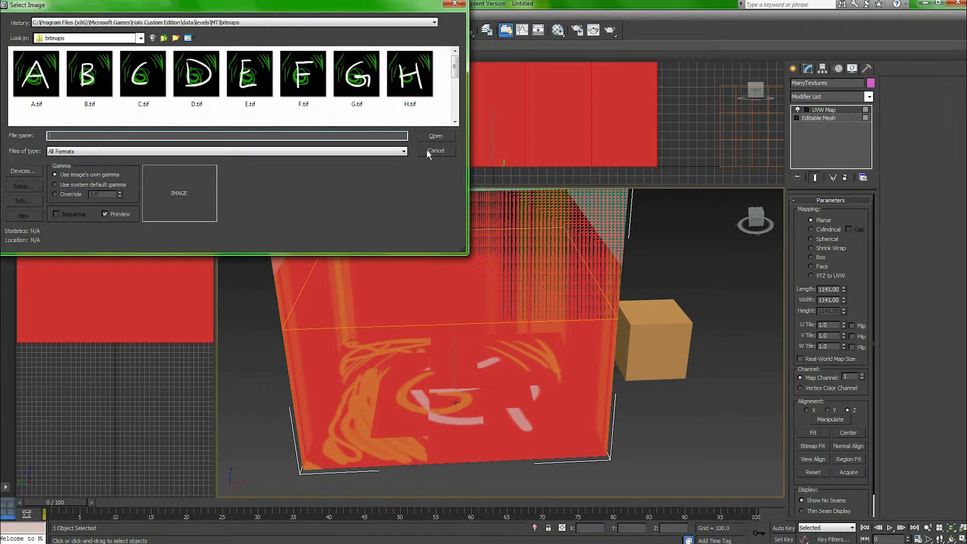
{"action": "key", "text": "Escape"}
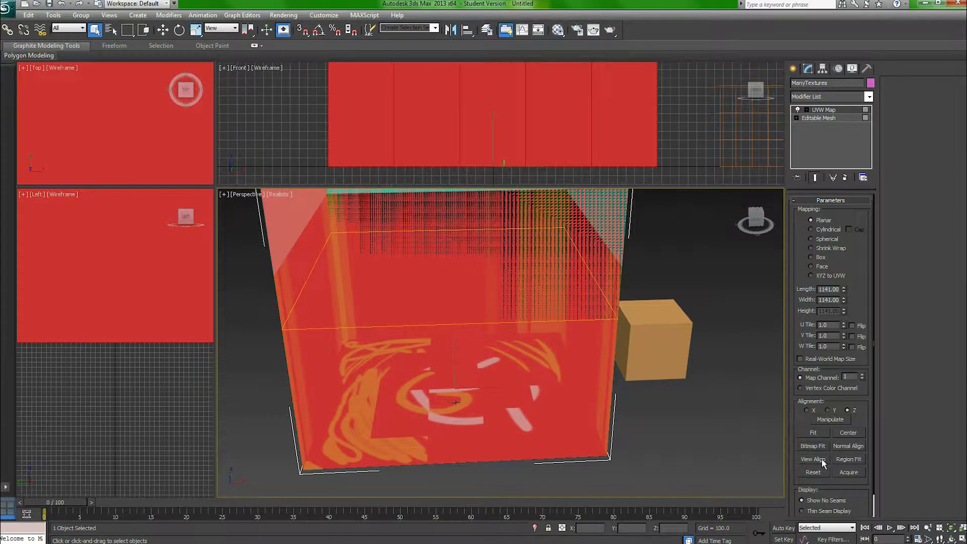
Step: Compare the Y and X alignments of the planar mapping, set the alignment to Y, and inspect the back wall
{"action": "left_click", "coordinate": [831, 410]}
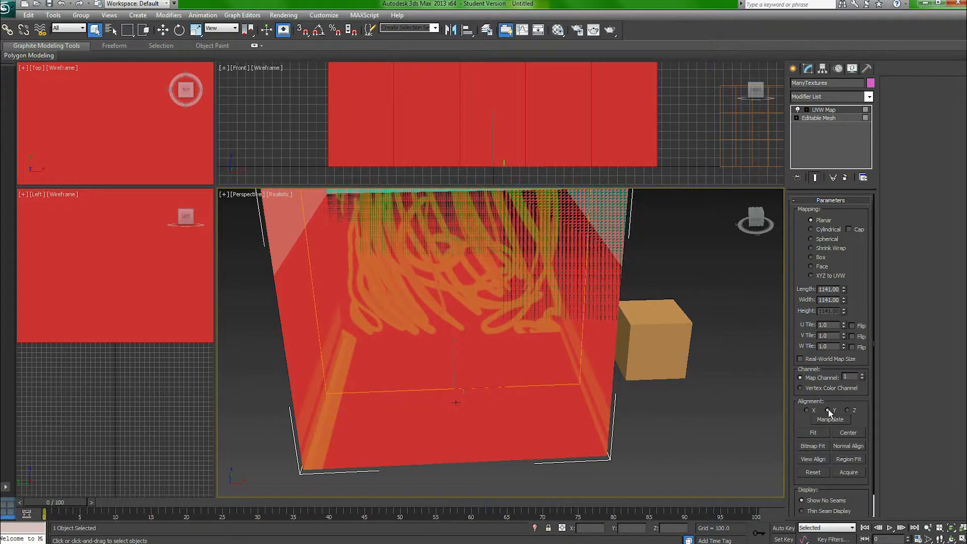
{"action": "left_click", "coordinate": [808, 411]}
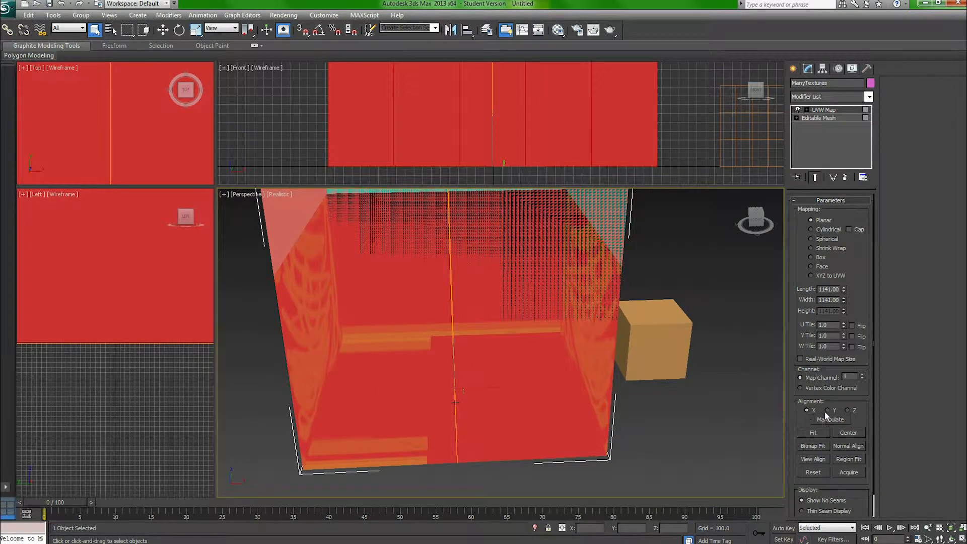
{"action": "left_click", "coordinate": [827, 411]}
{"action": "left_click", "coordinate": [708, 441]}
{"action": "mouse_move", "coordinate": [537, 394]}
{"action": "middle_mouse_down"}
{"action": "mouse_move", "coordinate": [581, 470]}
{"action": "mouse_move", "coordinate": [563, 385]}
{"action": "middle_mouse_up"}
{"action": "left_click", "coordinate": [563, 384]}
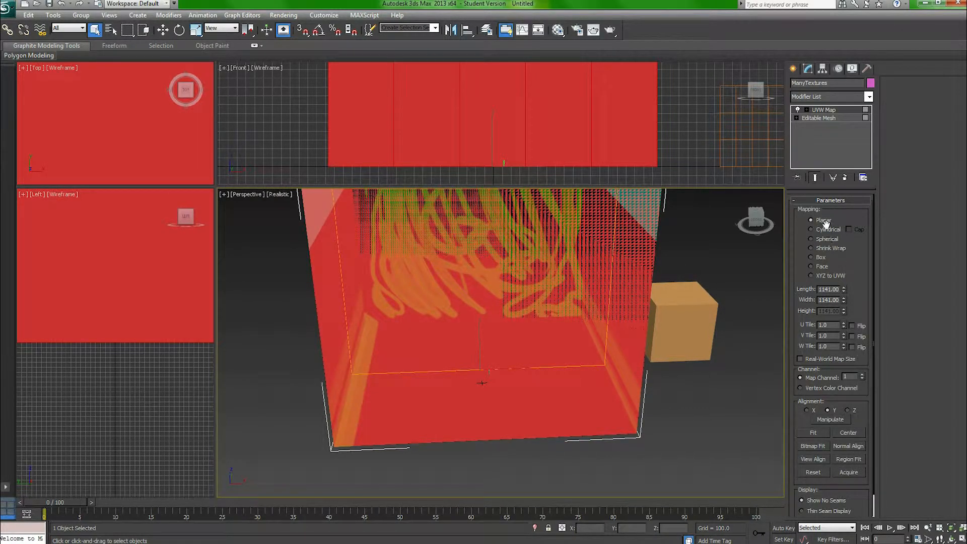
Step: Fit the mapping gizmo to the ManyTextures mesh, set the mapping to Face, and inspect the tiled textures
{"action": "left_click", "coordinate": [814, 432]}
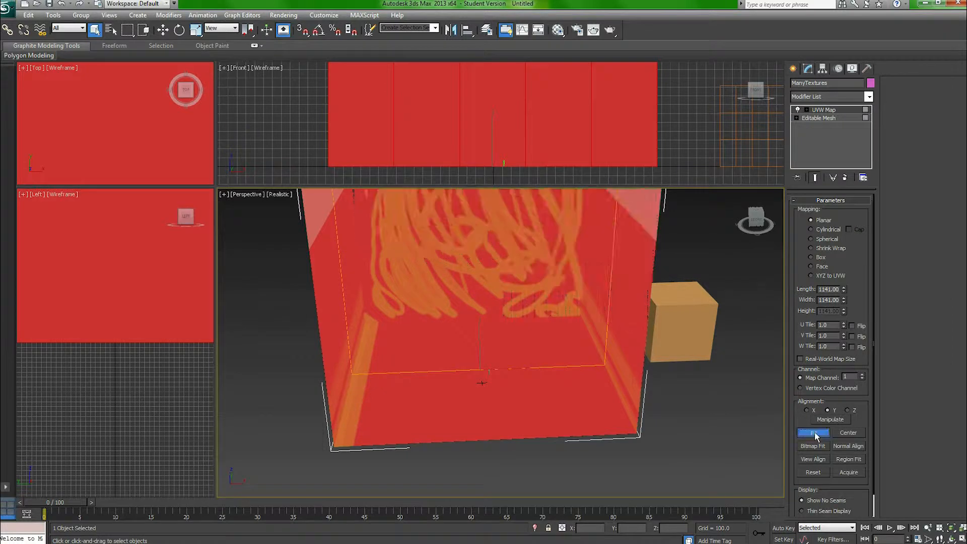
{"action": "left_click", "coordinate": [822, 266]}
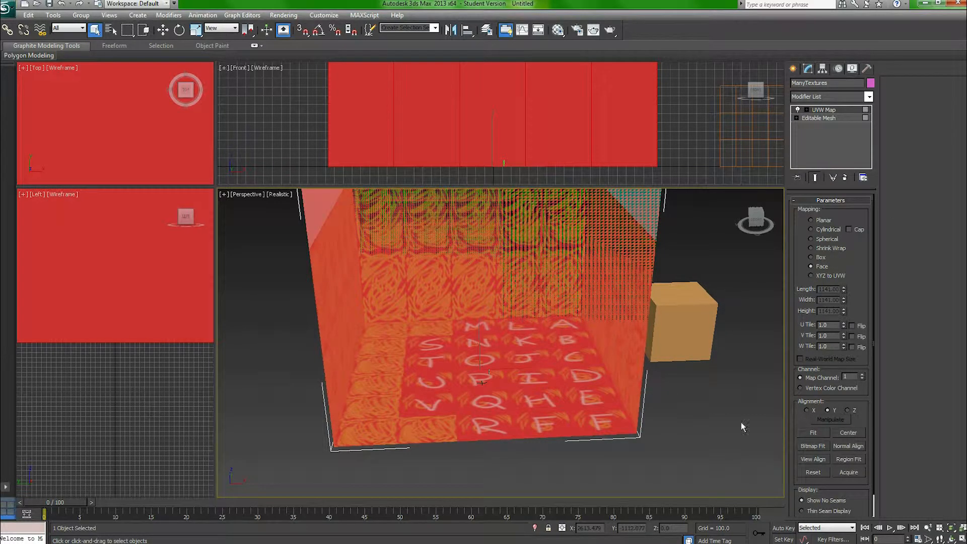
{"action": "left_click", "coordinate": [678, 395]}
{"action": "middle_click_drag", "start_coordinate": [546, 360], "coordinate": [563, 325]}
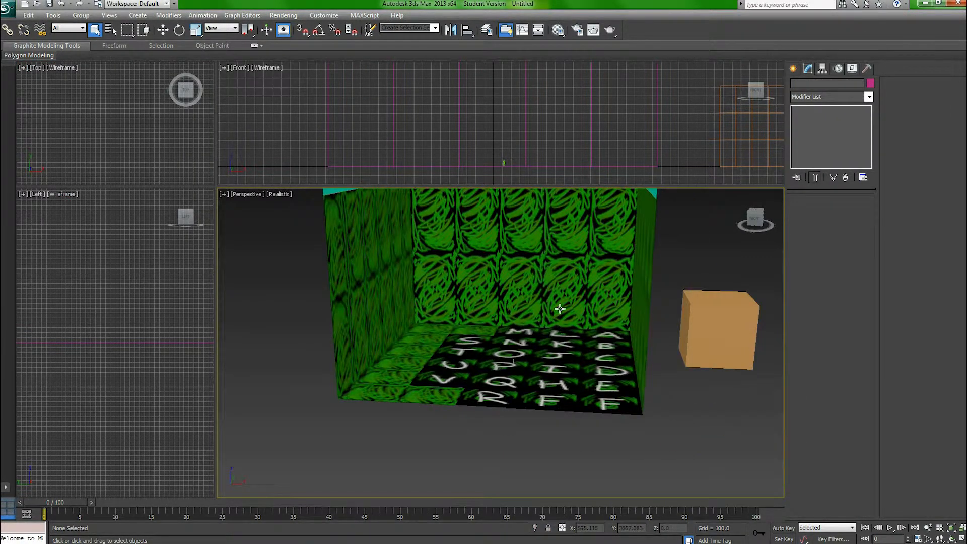
Step: Try raising the U Tile value of the Face mapping, and return it to 1.0
{"action": "left_click", "coordinate": [560, 310]}
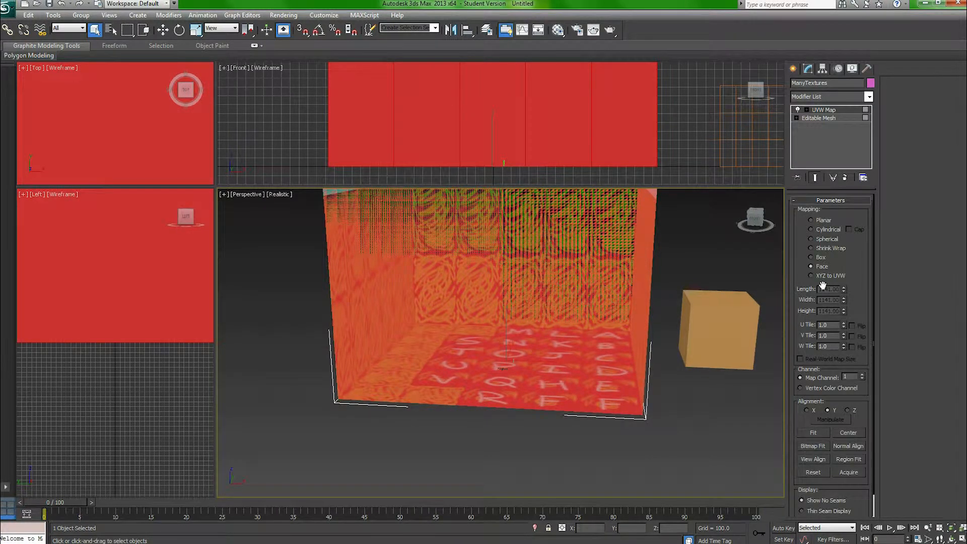
{"action": "left_click", "coordinate": [844, 323]}
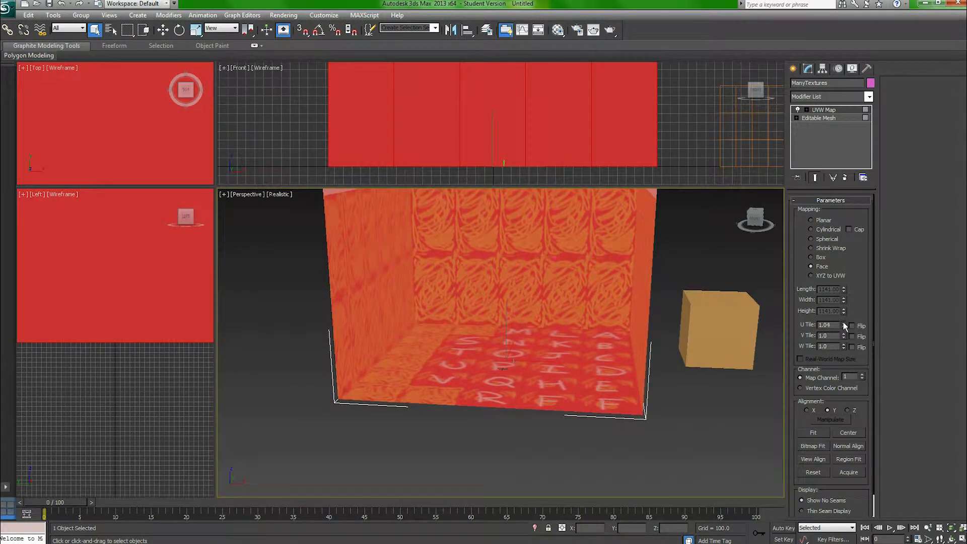
{"action": "left_click", "coordinate": [844, 323]}
{"action": "left_click", "coordinate": [844, 323]}
{"action": "left_click", "coordinate": [844, 323]}
{"action": "left_click", "coordinate": [844, 323]}
{"action": "left_click", "coordinate": [843, 328]}
{"action": "left_click", "coordinate": [843, 327]}
{"action": "left_click", "coordinate": [843, 328]}
{"action": "left_click", "coordinate": [844, 328]}
{"action": "left_click", "coordinate": [844, 327]}
{"action": "left_click", "coordinate": [844, 327]}
{"action": "left_click", "coordinate": [844, 327]}
{"action": "left_click", "coordinate": [843, 328]}
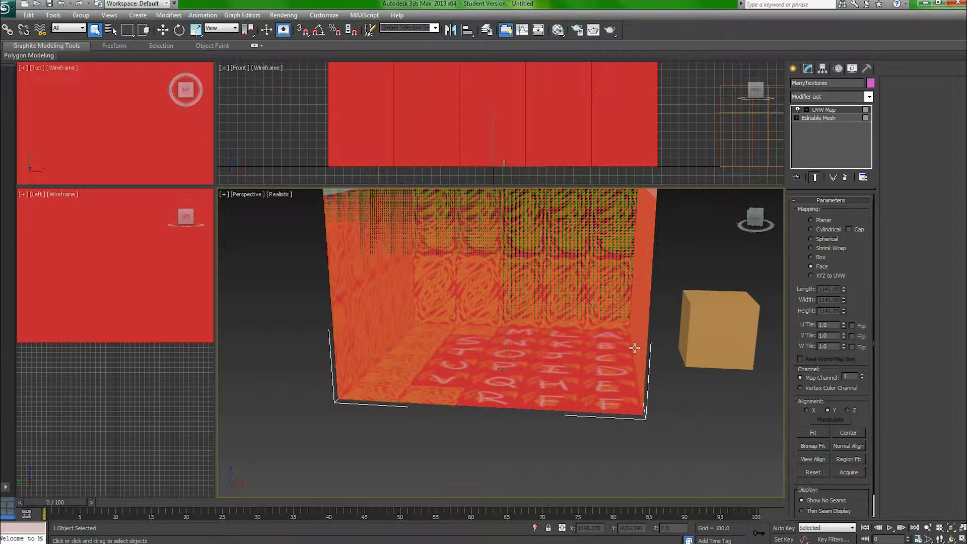
{"action": "left_click", "coordinate": [659, 309]}
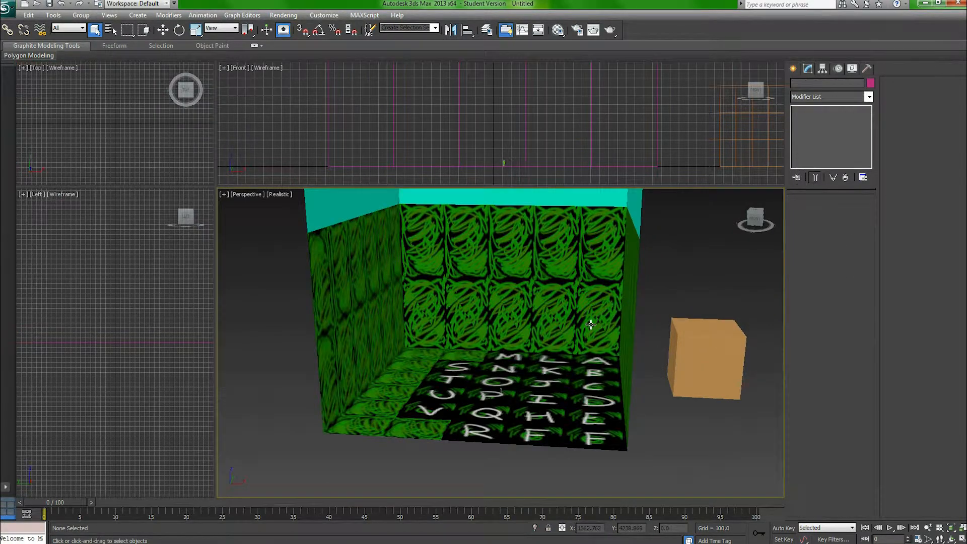
Step: Select only the floor polygon with material ID 11 in the ManyTextures Editable Mesh, and return to its UVW Map modifier
{"action": "left_click", "coordinate": [591, 324]}
{"action": "middle_click_drag", "start_coordinate": [637, 346], "coordinate": [678, 354]}
{"action": "left_click", "coordinate": [819, 118]}
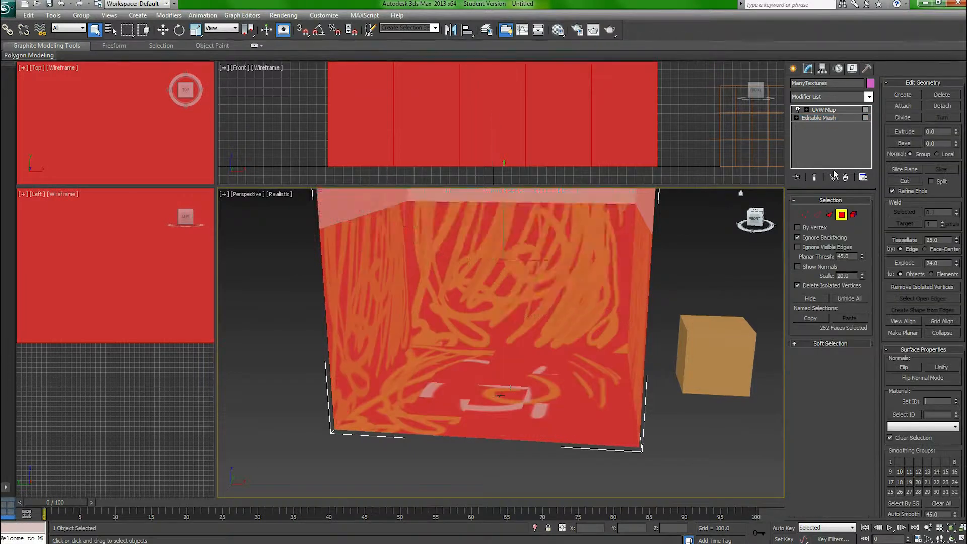
{"action": "key", "text": "4"}
{"action": "left_click", "coordinate": [545, 411]}
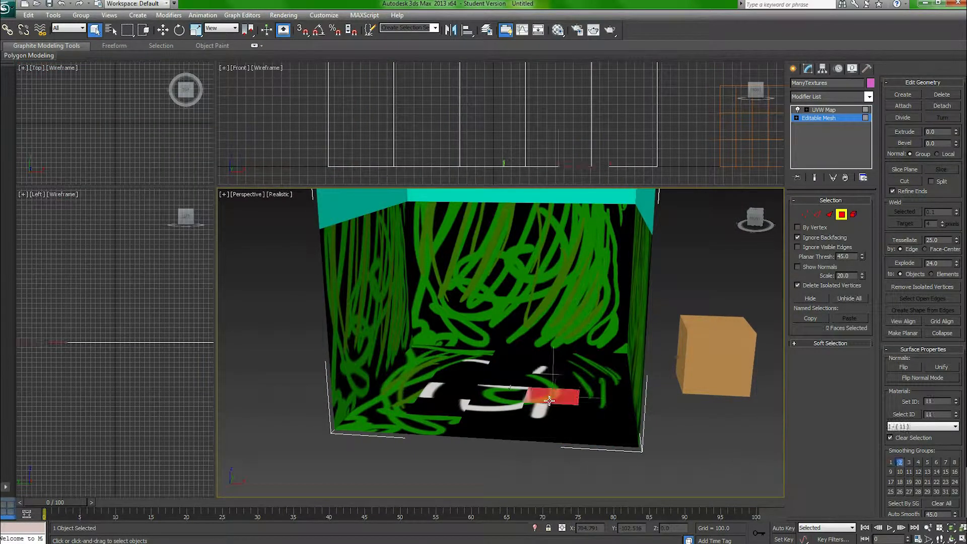
{"action": "left_click", "coordinate": [825, 110]}
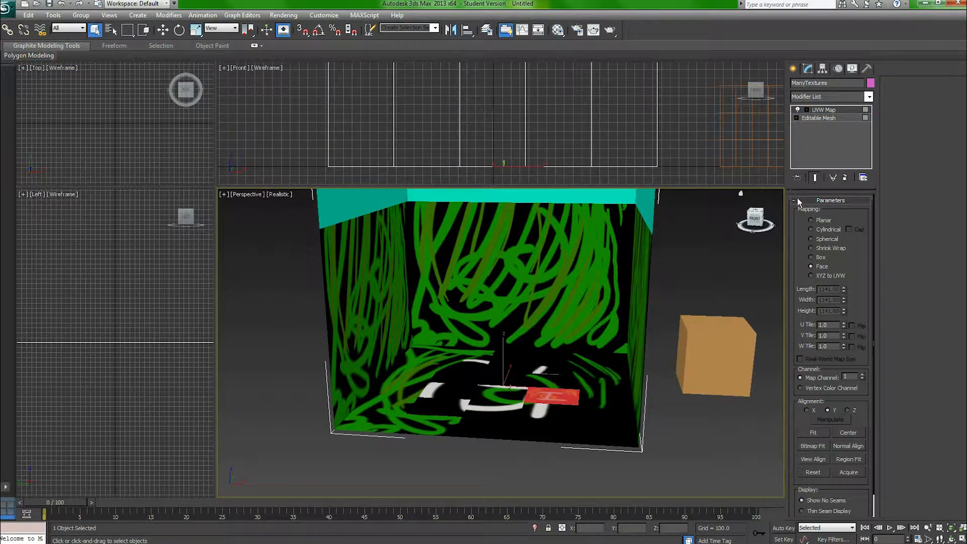
Step: Try Box, Shrink Wrap and Cylindrical mapping on the selected floor polygon, and fit the cylindrical gizmo to it
{"action": "left_click", "coordinate": [812, 257]}
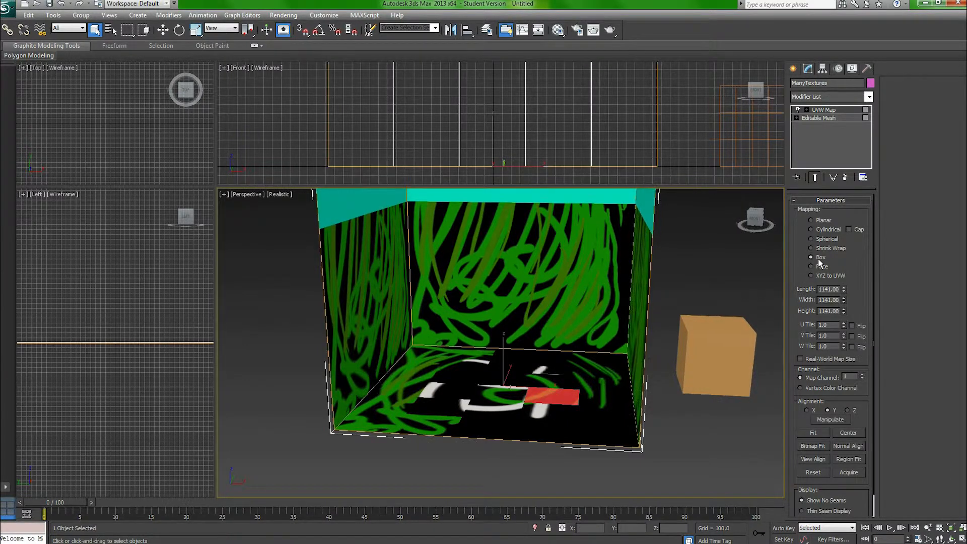
{"action": "left_click", "coordinate": [827, 248]}
{"action": "left_click", "coordinate": [827, 231]}
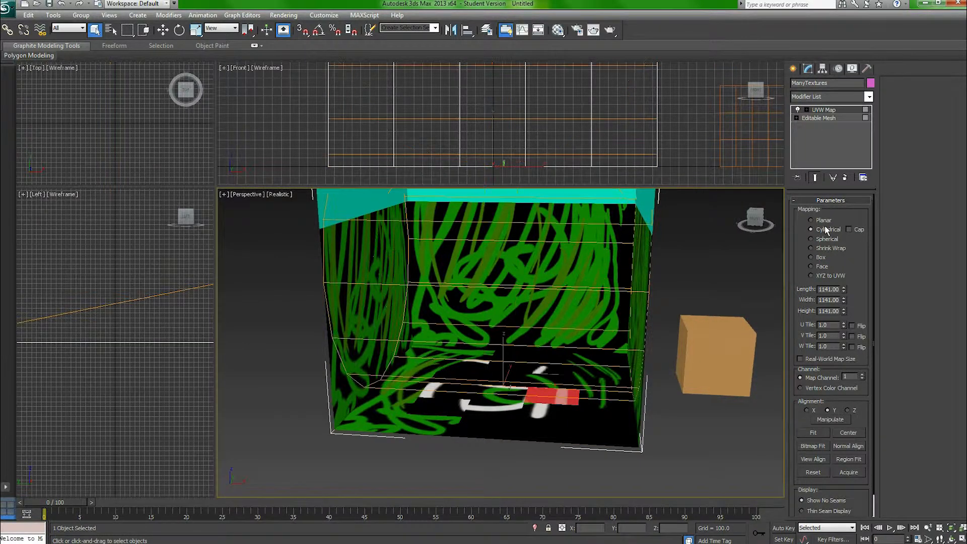
{"action": "left_click", "coordinate": [814, 433]}
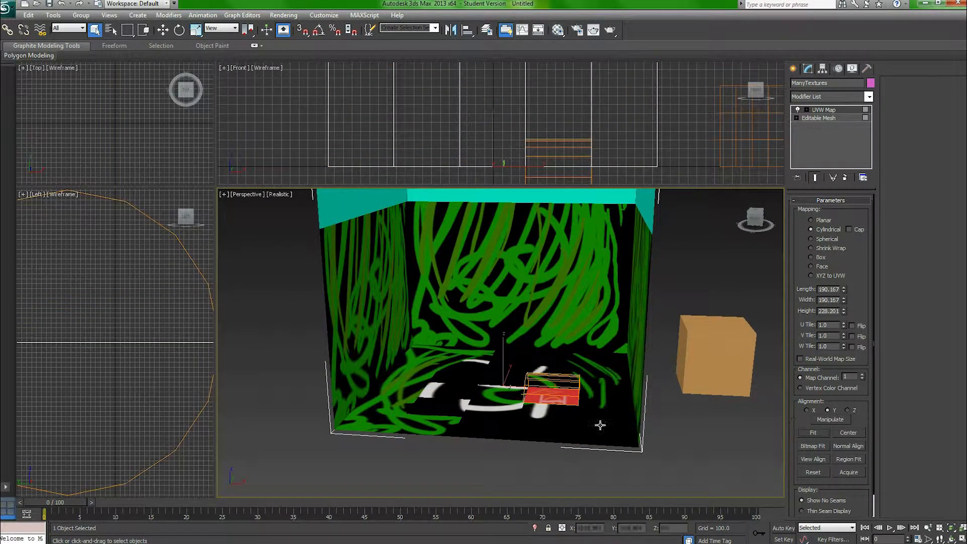
Step: Set the U Tile of the floor polygon's cylindrical mapping to 1.3 and check the stretched letter texture
{"action": "scroll", "coordinate": [571, 381], "scroll_direction": "up", "scroll_amount": 4}
{"action": "scroll", "coordinate": [576, 369], "scroll_direction": "up", "scroll_amount": 6}
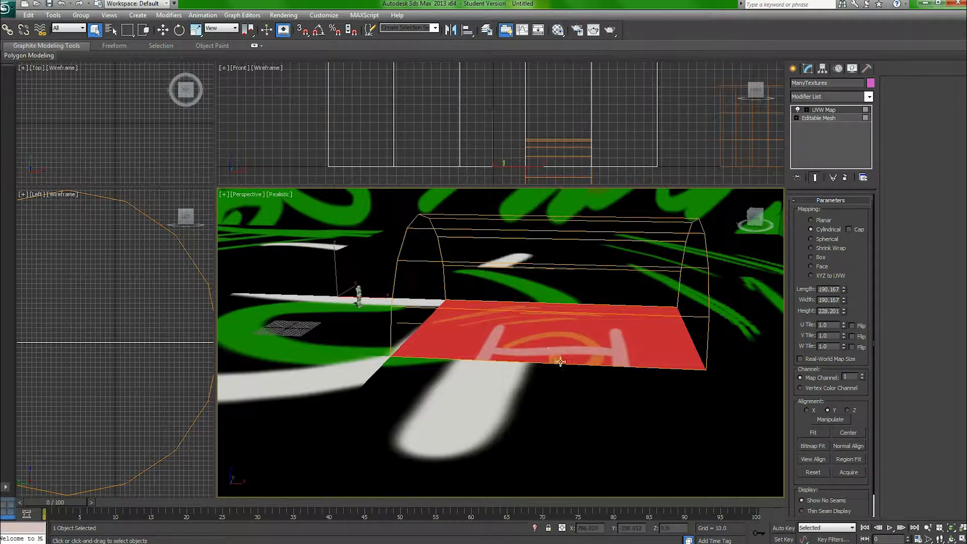
{"action": "middle_click_drag", "start_coordinate": [567, 367], "coordinate": [474, 391]}
{"action": "left_click_drag", "start_coordinate": [846, 325], "coordinate": [845, 326]}
{"action": "scroll", "coordinate": [595, 420], "scroll_direction": "down", "scroll_amount": 10}
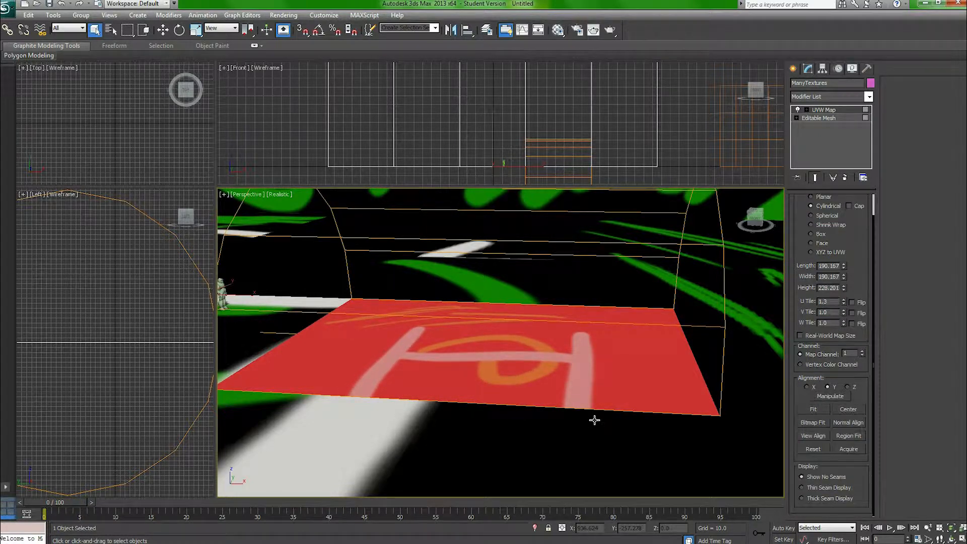
{"action": "scroll", "coordinate": [597, 424], "scroll_direction": "down", "scroll_amount": 5}
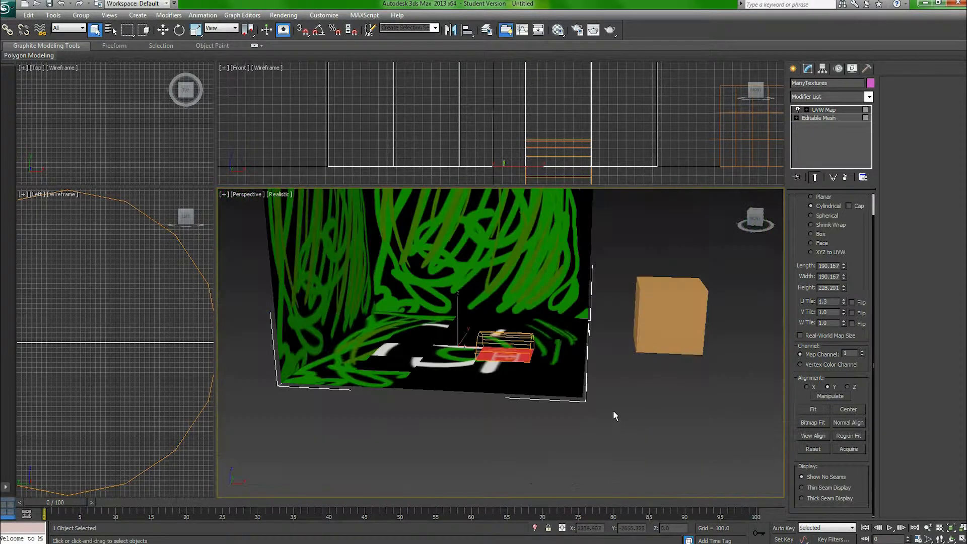
Step: Try collapsing the ManyTextures object and its UVW Map modifier to an Editable Mesh
{"action": "left_click", "coordinate": [613, 392]}
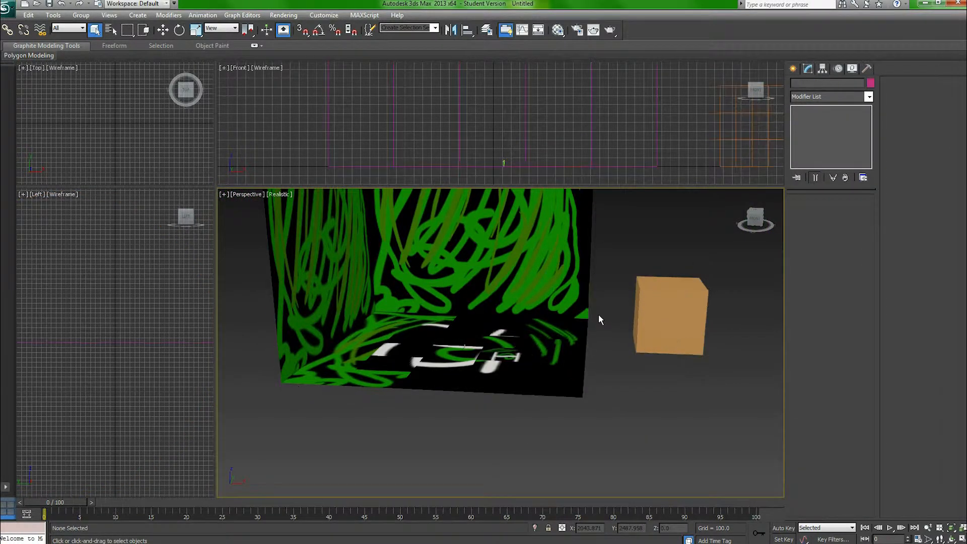
{"action": "right_click", "coordinate": [548, 303]}
{"action": "left_click", "coordinate": [518, 374]}
{"action": "left_click", "coordinate": [519, 375]}
{"action": "right_click", "coordinate": [519, 372]}
{"action": "mouse_move", "coordinate": [587, 464]}
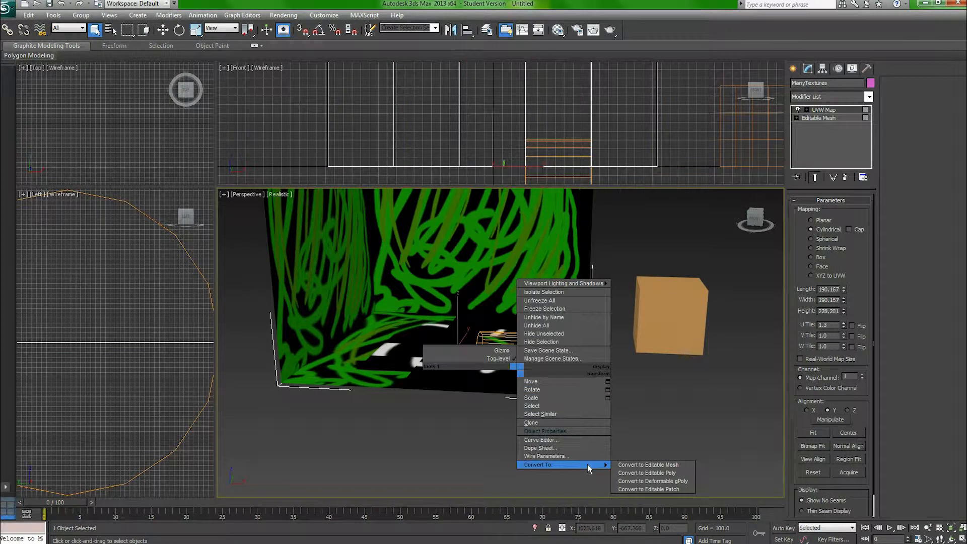
{"action": "left_click", "coordinate": [628, 465]}
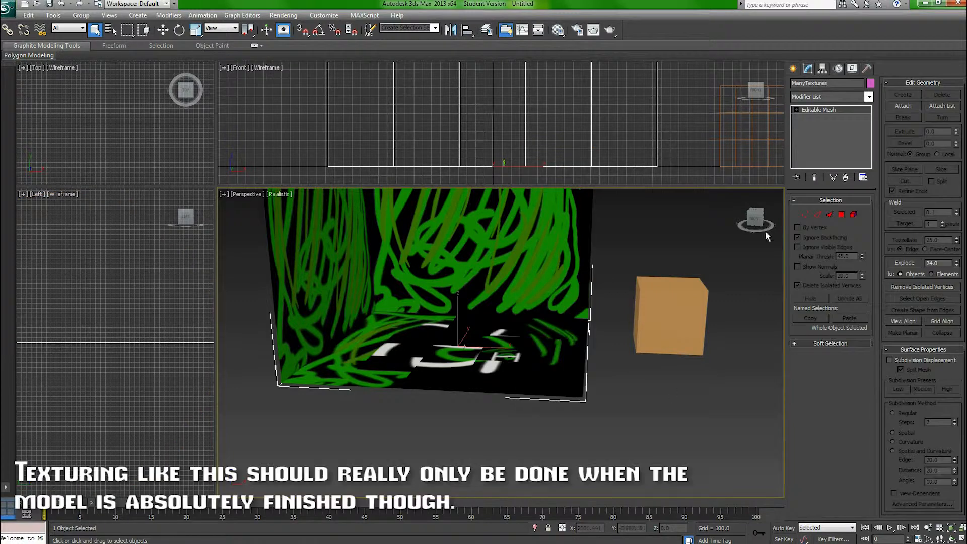
Step: Try selecting the floor polygons with material IDs 11 and 10, and undo back through the Editable Mesh conversion
{"action": "left_click", "coordinate": [841, 214]}
{"action": "left_click", "coordinate": [519, 364]}
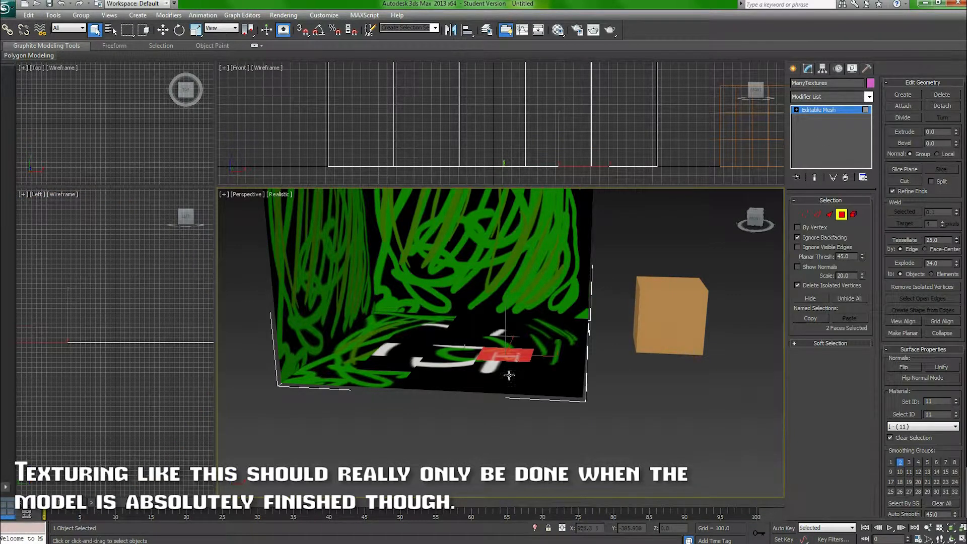
{"action": "left_click", "coordinate": [505, 373]}
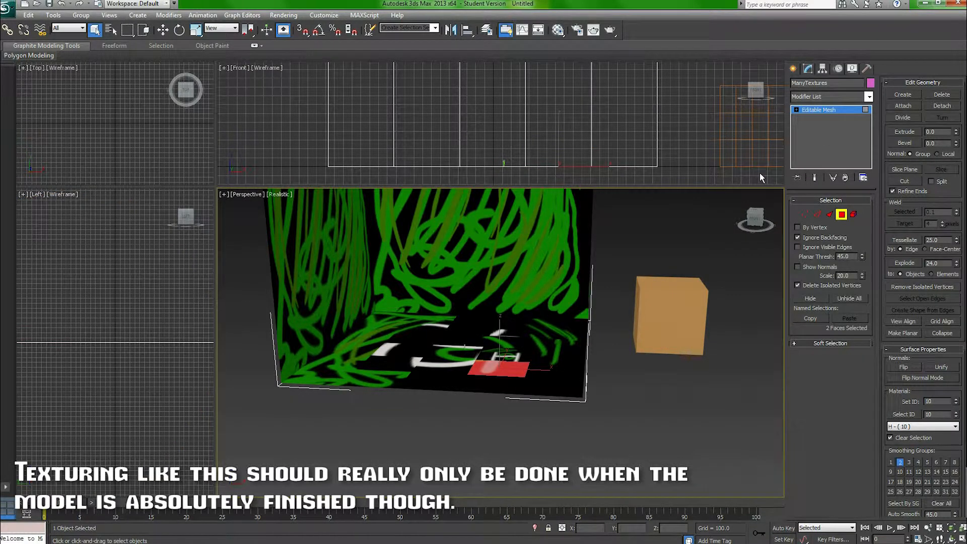
{"action": "key", "text": "ctrl+z"}
{"action": "key", "text": "ctrl+z"}
{"action": "key", "text": "ctrl+z"}
{"action": "key", "text": "ctrl+z"}
{"action": "key", "text": "ctrl+z"}
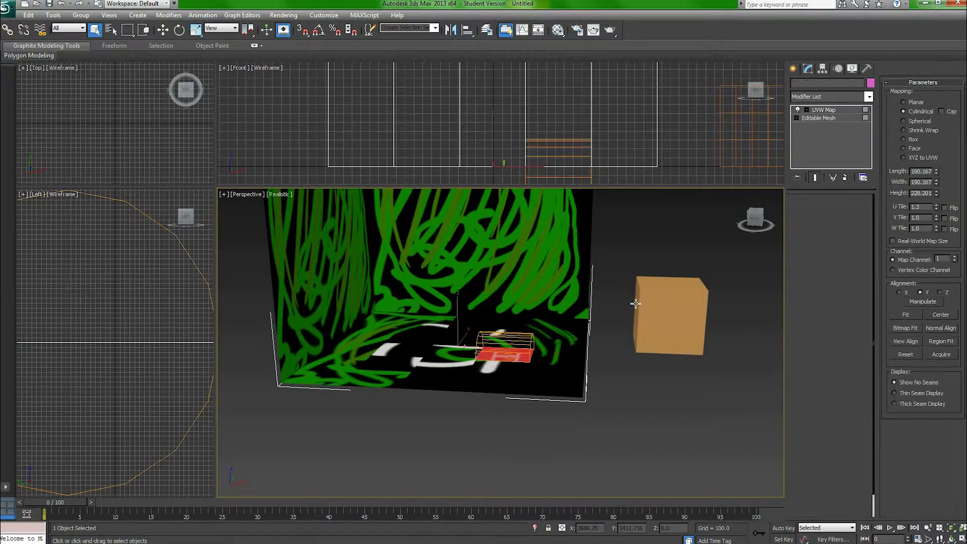
Step: Select all polygons of the ManyTextures mesh and set their UVW mapping to Face
{"action": "left_click", "coordinate": [550, 309]}
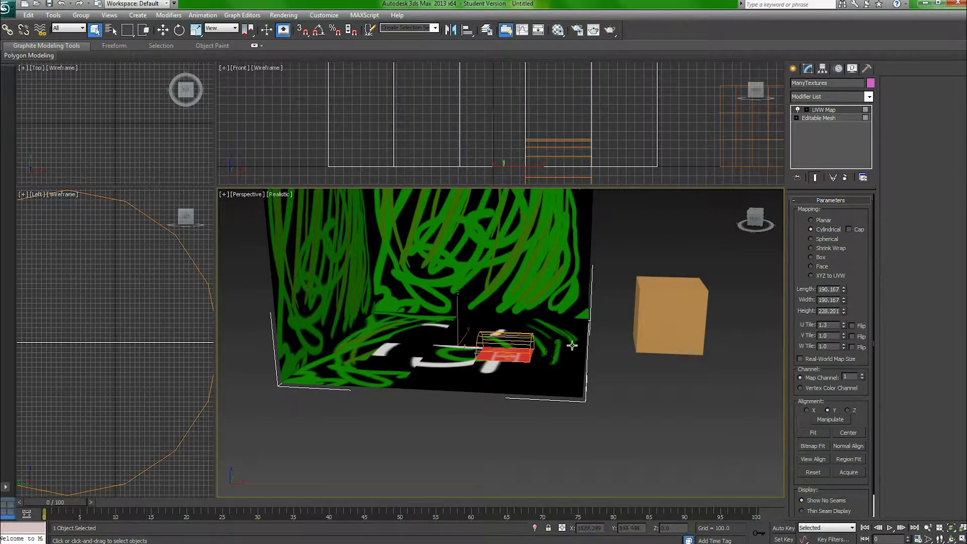
{"action": "left_click", "coordinate": [838, 119]}
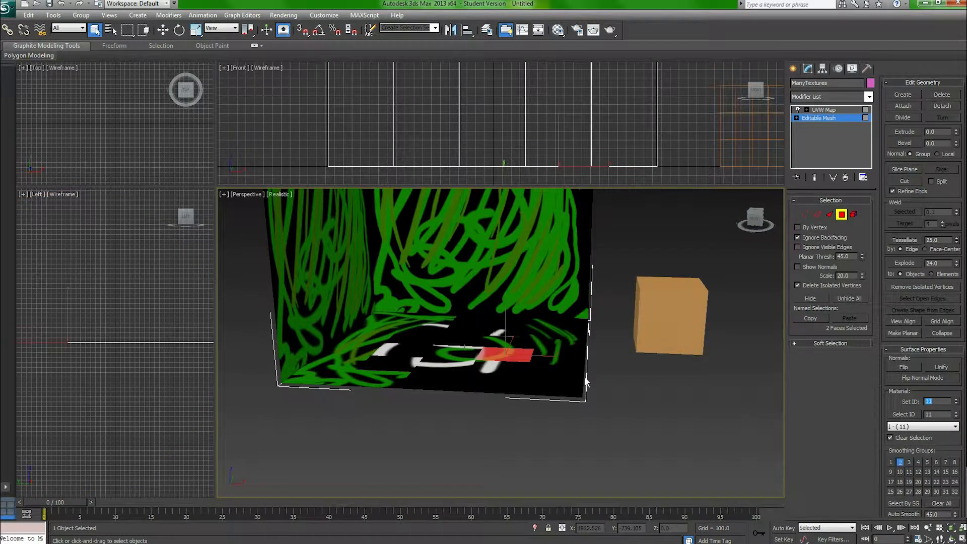
{"action": "key", "text": "ctrl+a"}
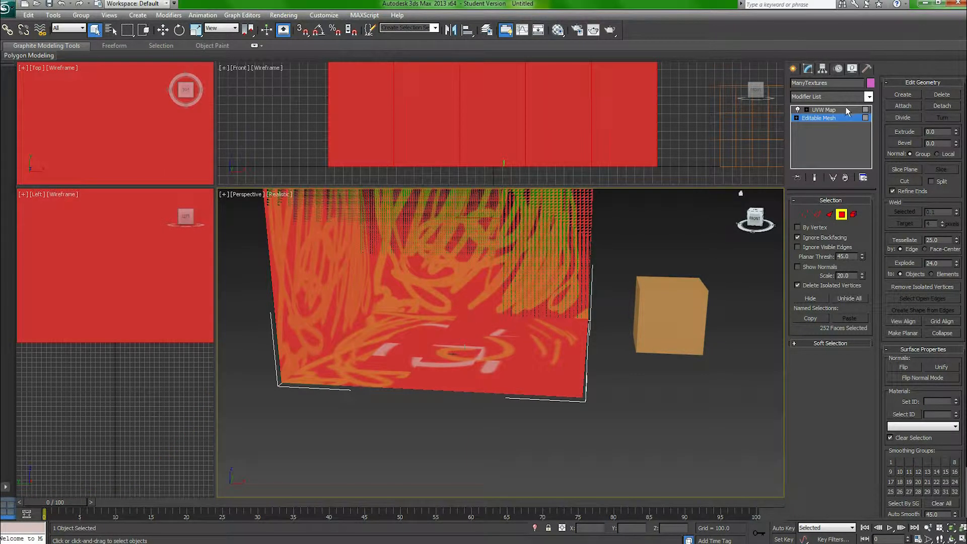
{"action": "left_click", "coordinate": [845, 108]}
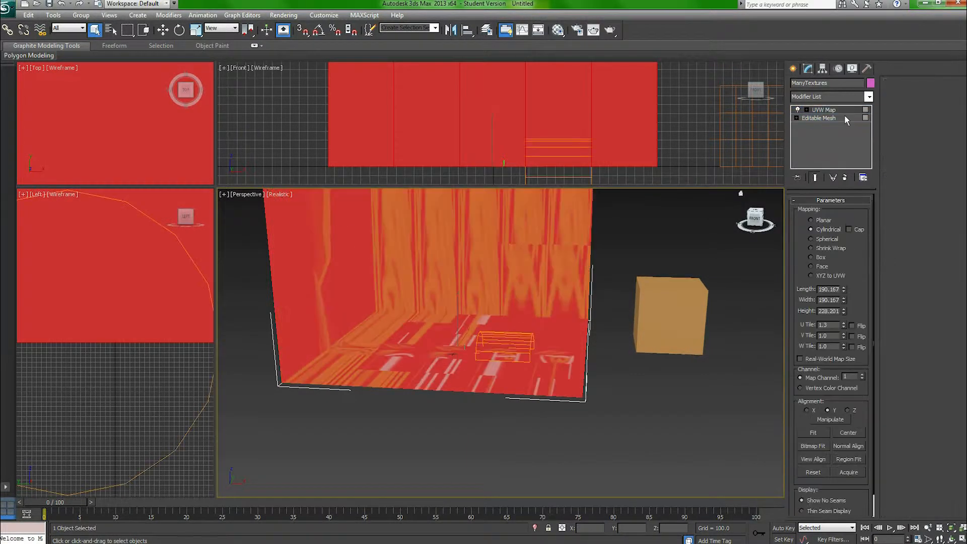
{"action": "left_click", "coordinate": [819, 267]}
{"action": "left_click", "coordinate": [654, 407]}
Step: Inspect the face-mapped room from several angles, and link the ManyTextures mesh to the orange box as its parent
{"action": "scroll", "coordinate": [624, 389], "scroll_direction": "down", "scroll_amount": 5}
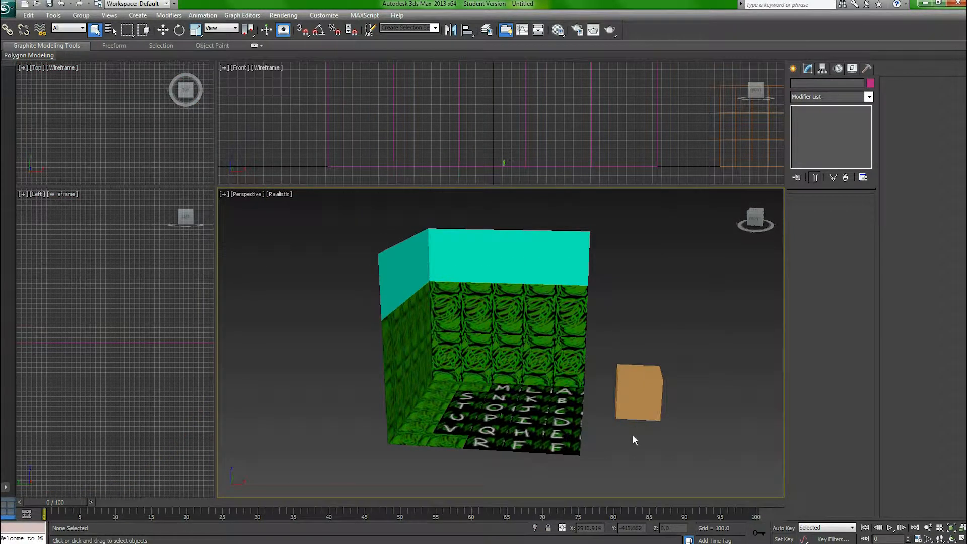
{"action": "middle_click_drag", "start_coordinate": [615, 433], "coordinate": [345, 428], "text": "alt"}
{"action": "middle_click_drag", "start_coordinate": [303, 432], "coordinate": [607, 433], "text": "alt"}
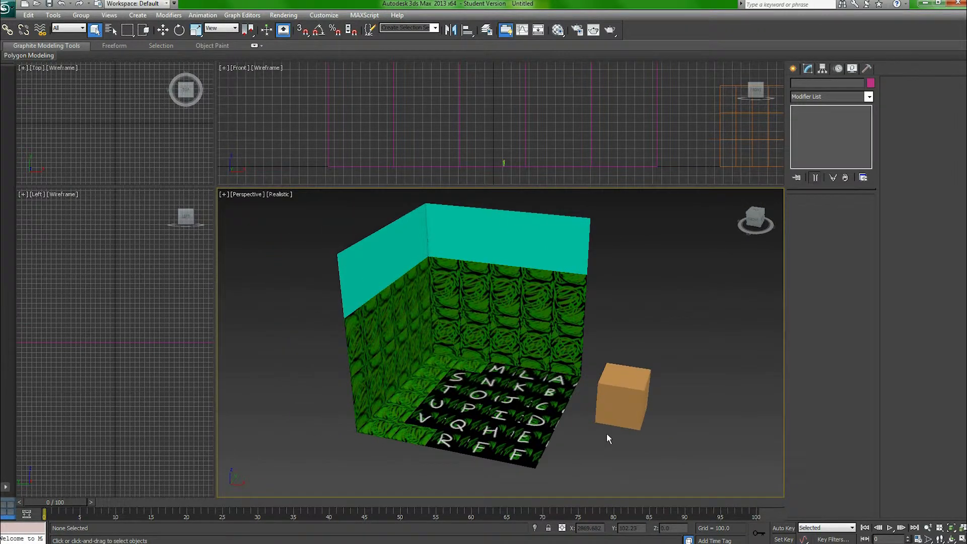
{"action": "scroll", "coordinate": [607, 433], "scroll_direction": "down", "scroll_amount": 3}
{"action": "left_click", "coordinate": [7, 29]}
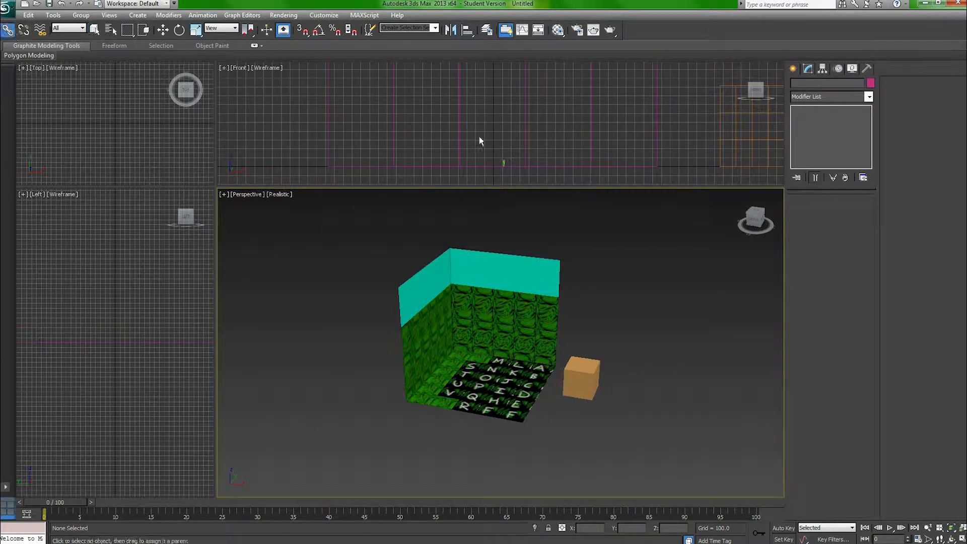
{"action": "left_click", "coordinate": [793, 69]}
{"action": "left_click_drag", "start_coordinate": [483, 392], "coordinate": [588, 379]}
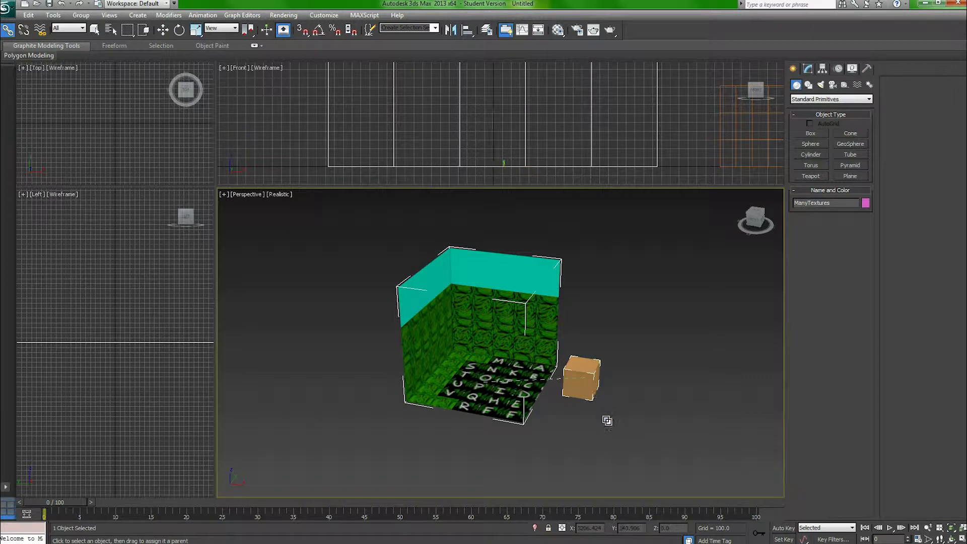
{"action": "left_click", "coordinate": [569, 427]}
Step: Run the JMS_Exporter_v1-0-1.ms script and start exporting the JMS data with vertex weights to a JMS file
{"action": "middle_click_drag", "start_coordinate": [562, 416], "coordinate": [544, 422]}
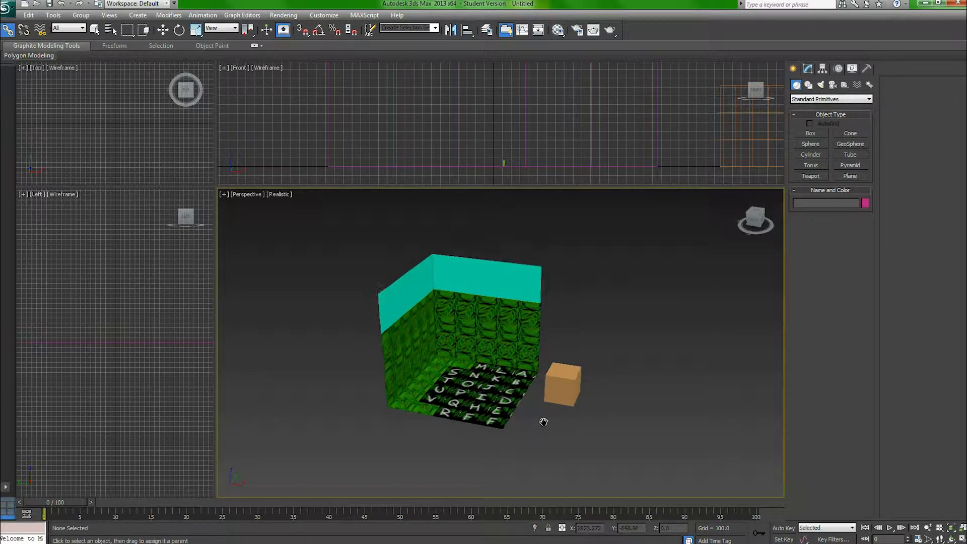
{"action": "left_click", "coordinate": [364, 15]}
{"action": "left_click", "coordinate": [389, 46]}
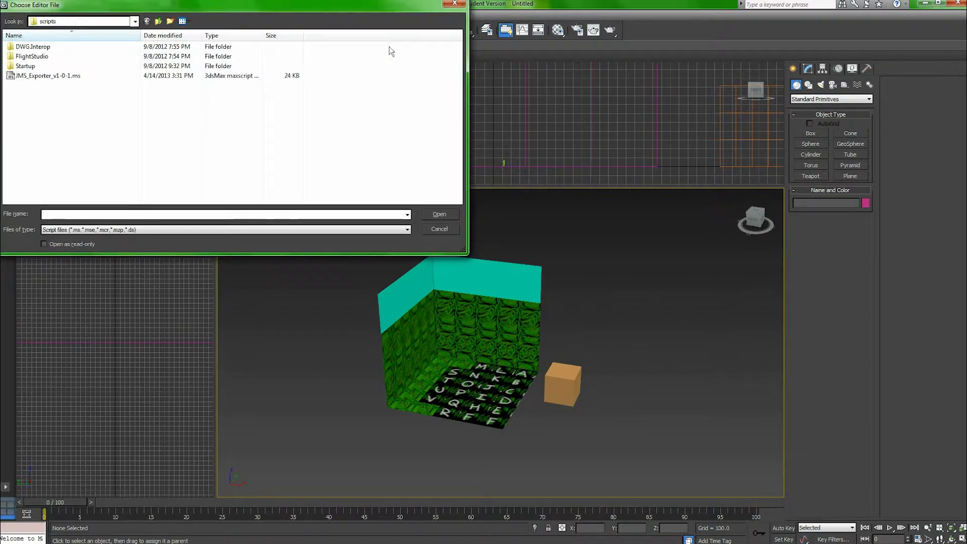
{"action": "double_click", "coordinate": [121, 74]}
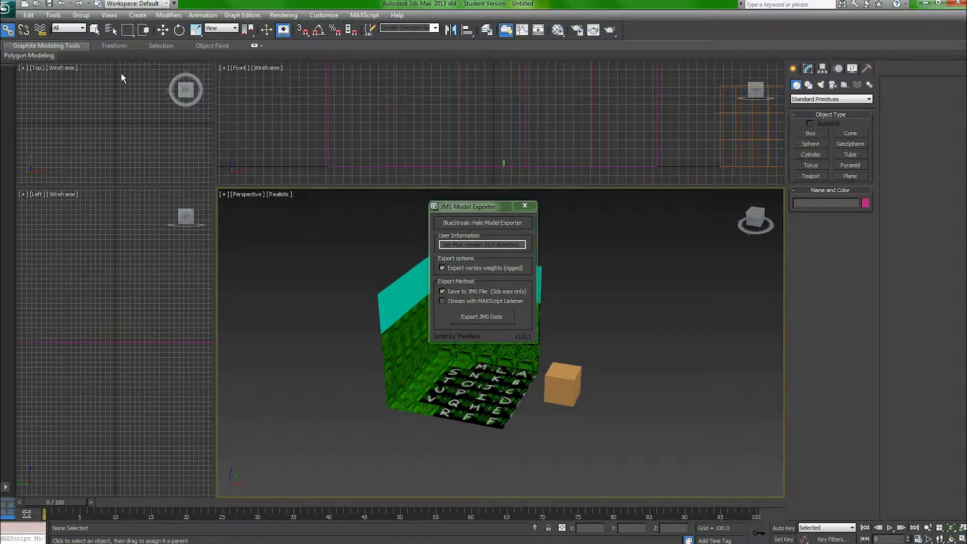
{"action": "left_click", "coordinate": [477, 315]}
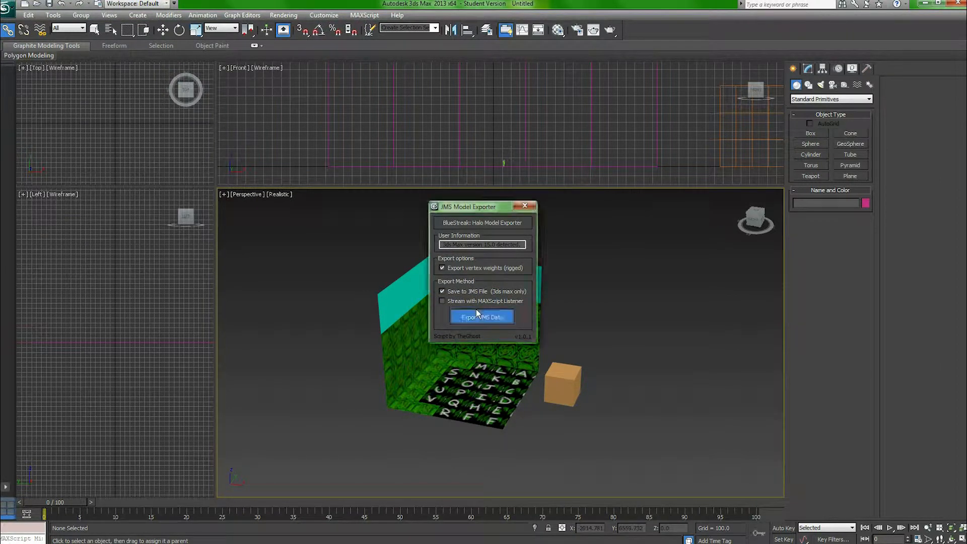
Step: Save the exported JMS model as MT in the models folder of data\levels\MT
{"action": "left_click", "coordinate": [189, 22]}
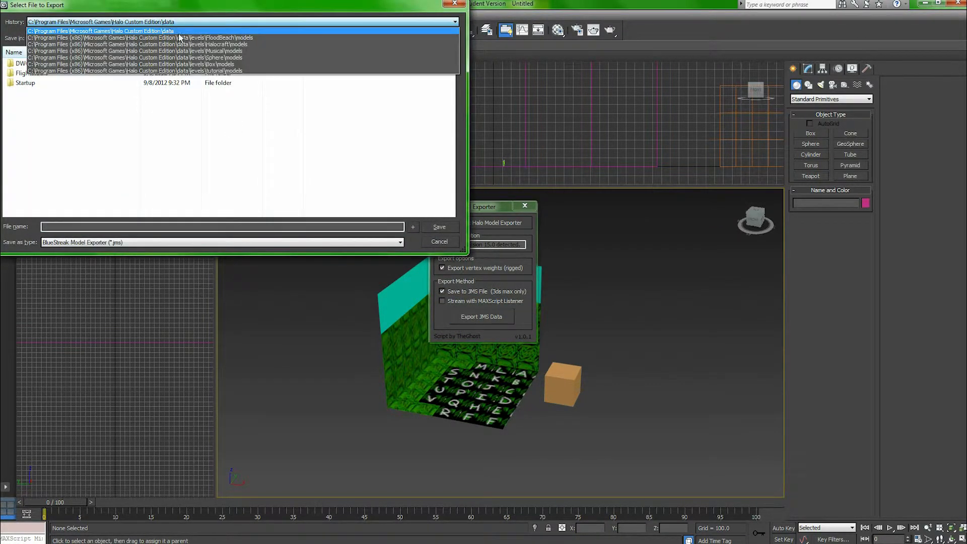
{"action": "left_click", "coordinate": [198, 64]}
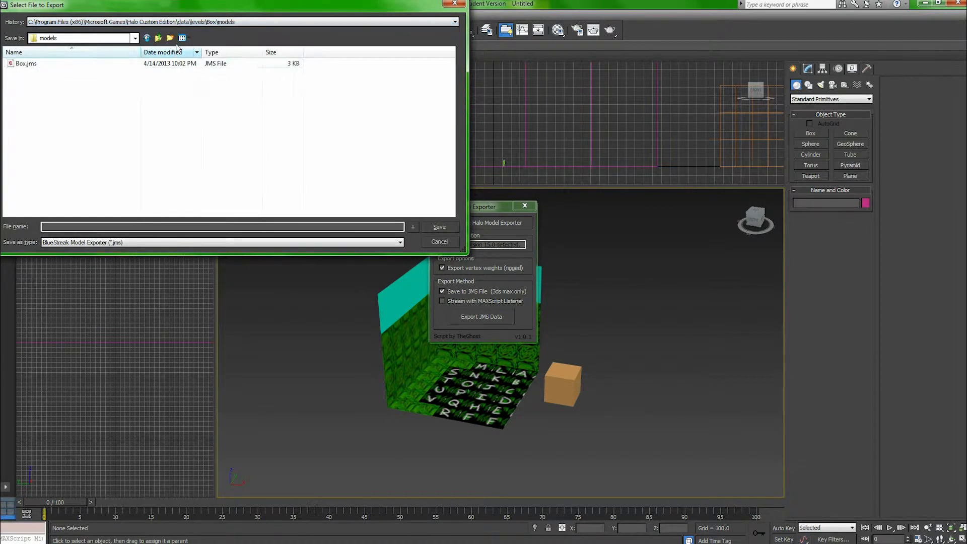
{"action": "left_click", "coordinate": [158, 39]}
{"action": "left_click", "coordinate": [158, 39]}
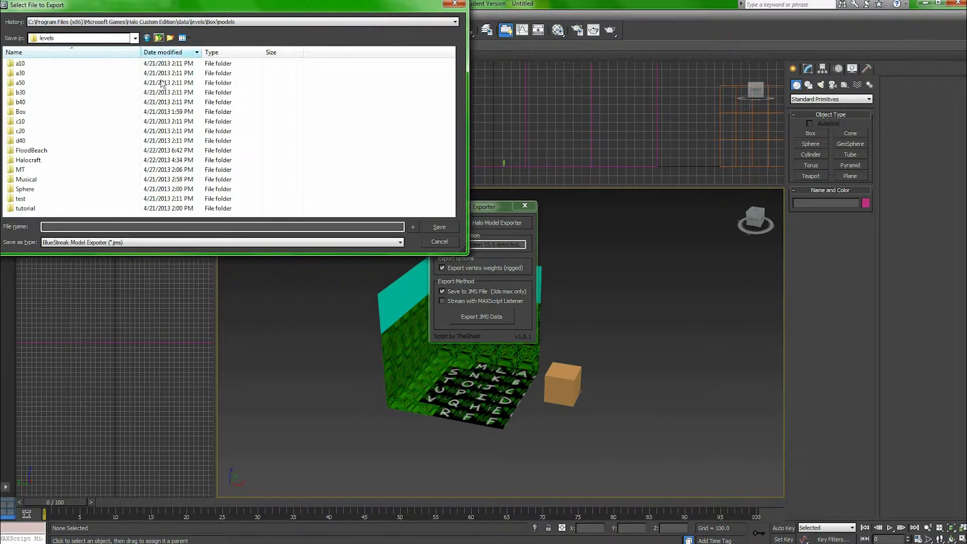
{"action": "double_click", "coordinate": [94, 171]}
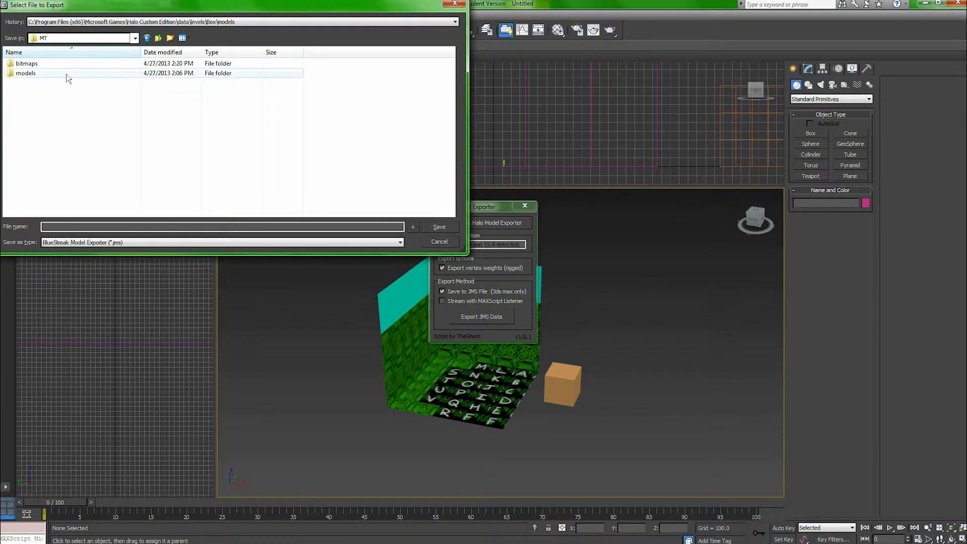
{"action": "double_click", "coordinate": [67, 73]}
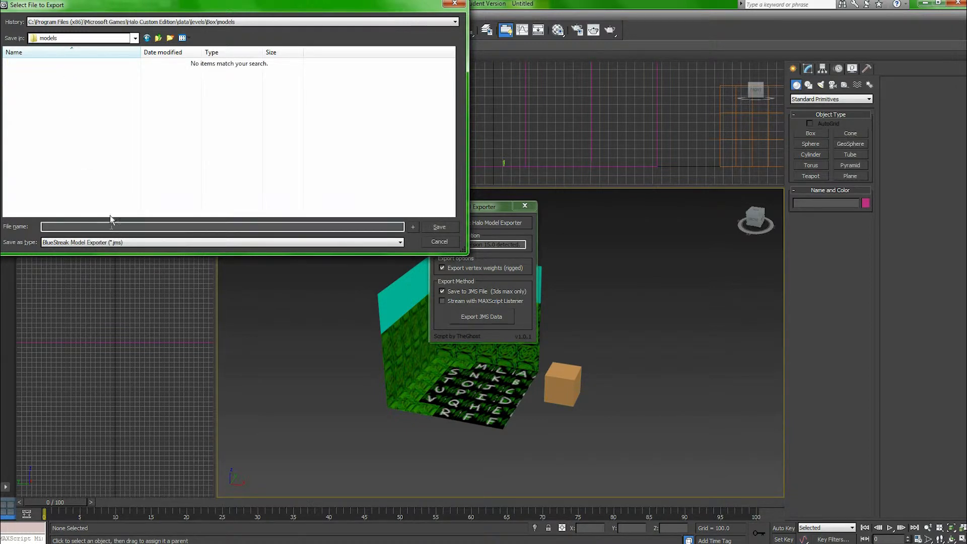
{"action": "type", "text": "MT"}
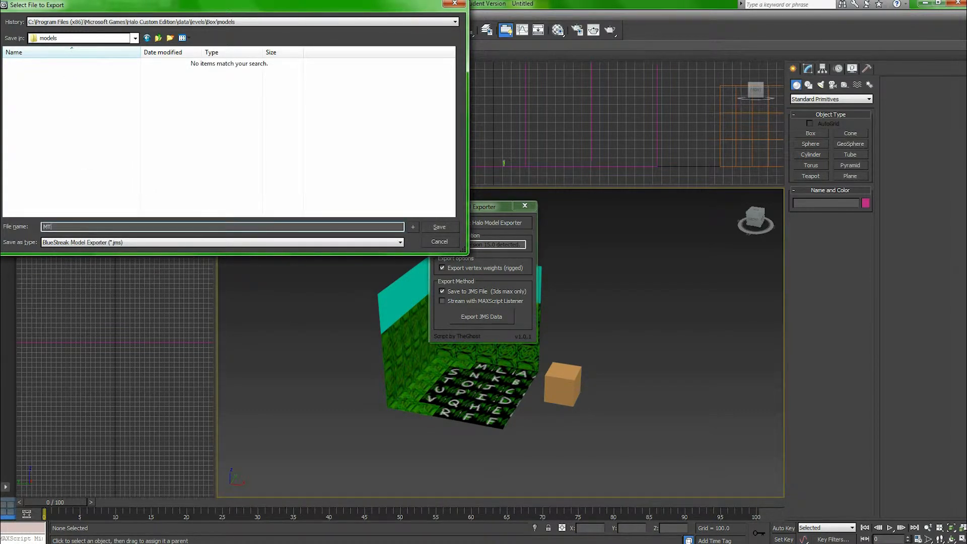
{"action": "left_click", "coordinate": [439, 226]}
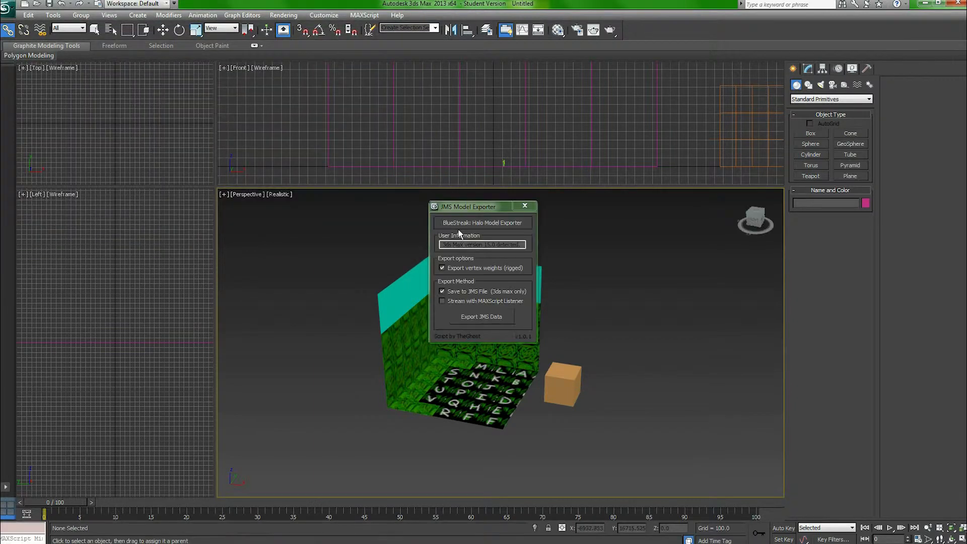
Step: Switch to Windows Explorer and go up from the MT bitmaps folder to the top folder of the Halo library
{"action": "mouse_move", "coordinate": [297, 533]}
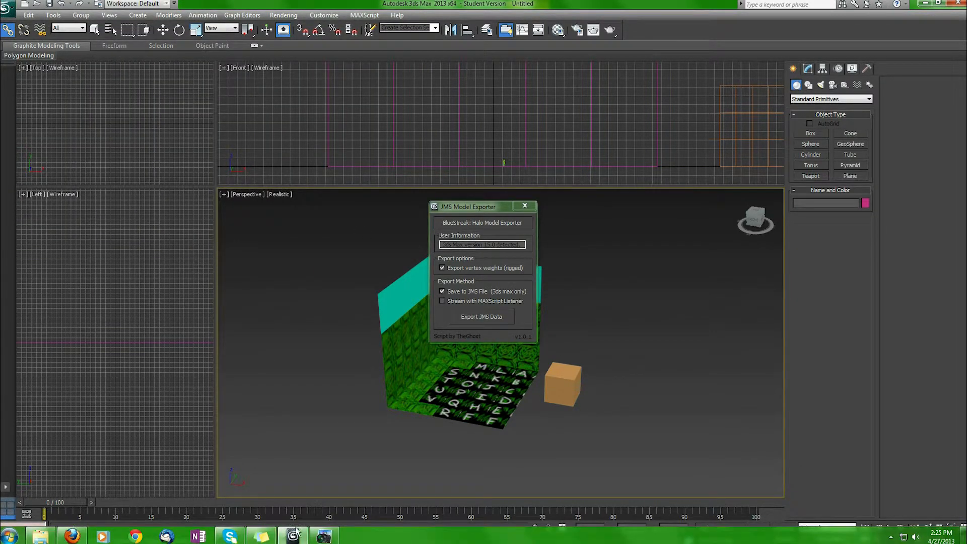
{"action": "left_click", "coordinate": [40, 536]}
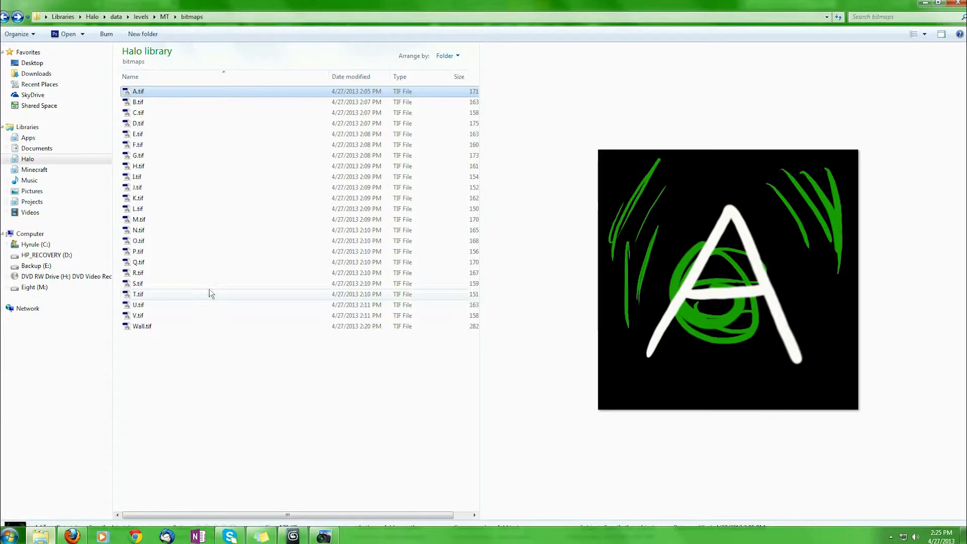
{"action": "left_click", "coordinate": [165, 16]}
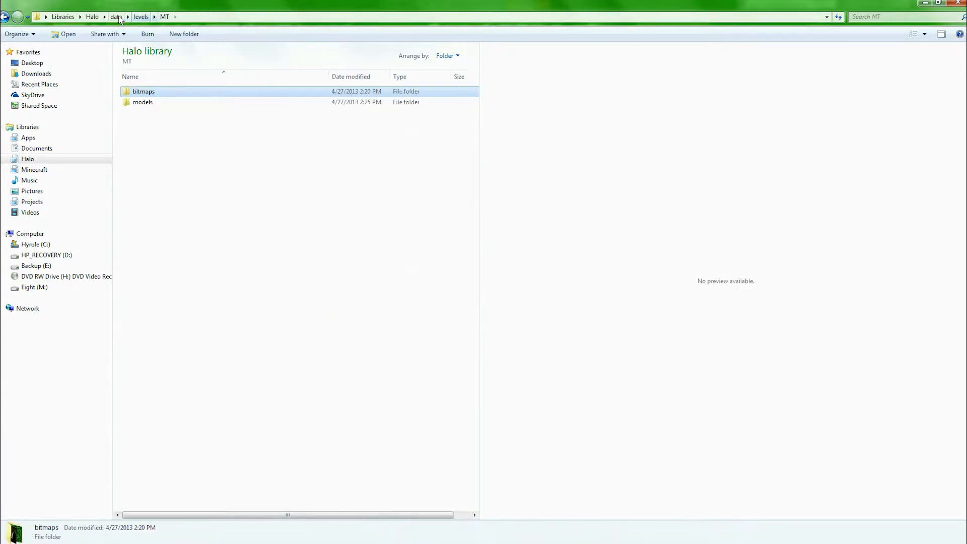
{"action": "left_click", "coordinate": [92, 17]}
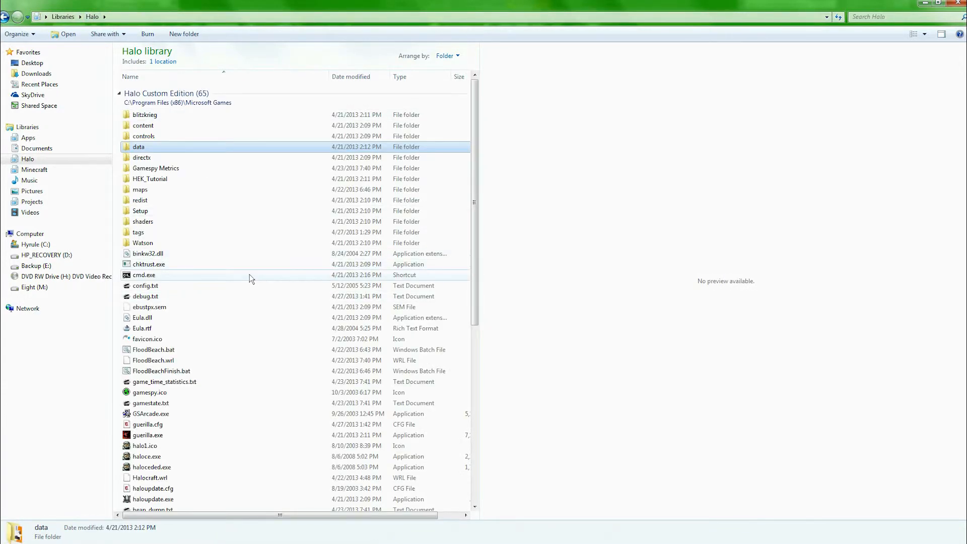